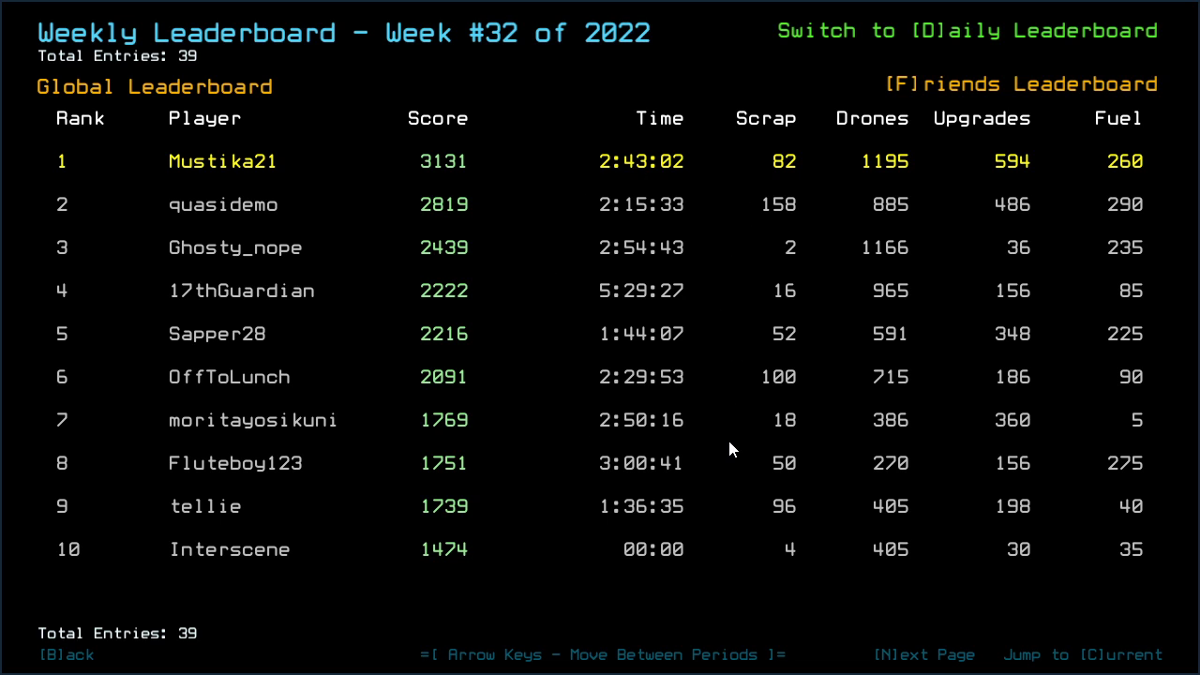
- Check the Week #31 rankings, return to Week #32, and page ahead to ranks 31–39
key(Left)
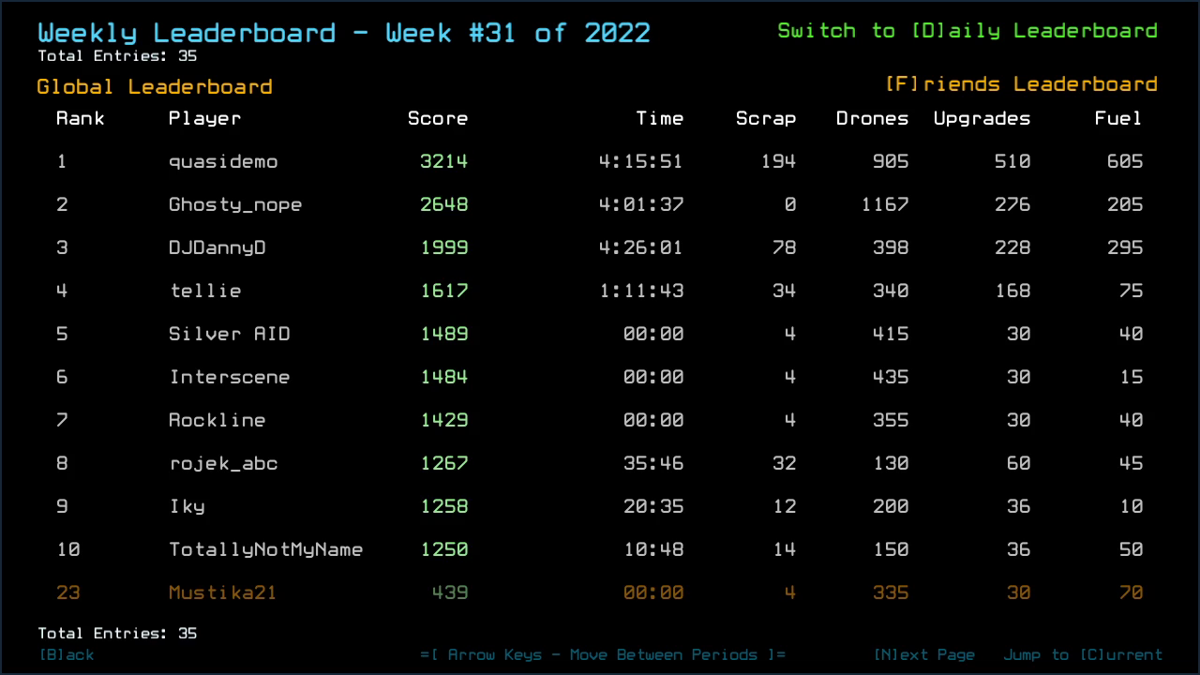
key(Right)
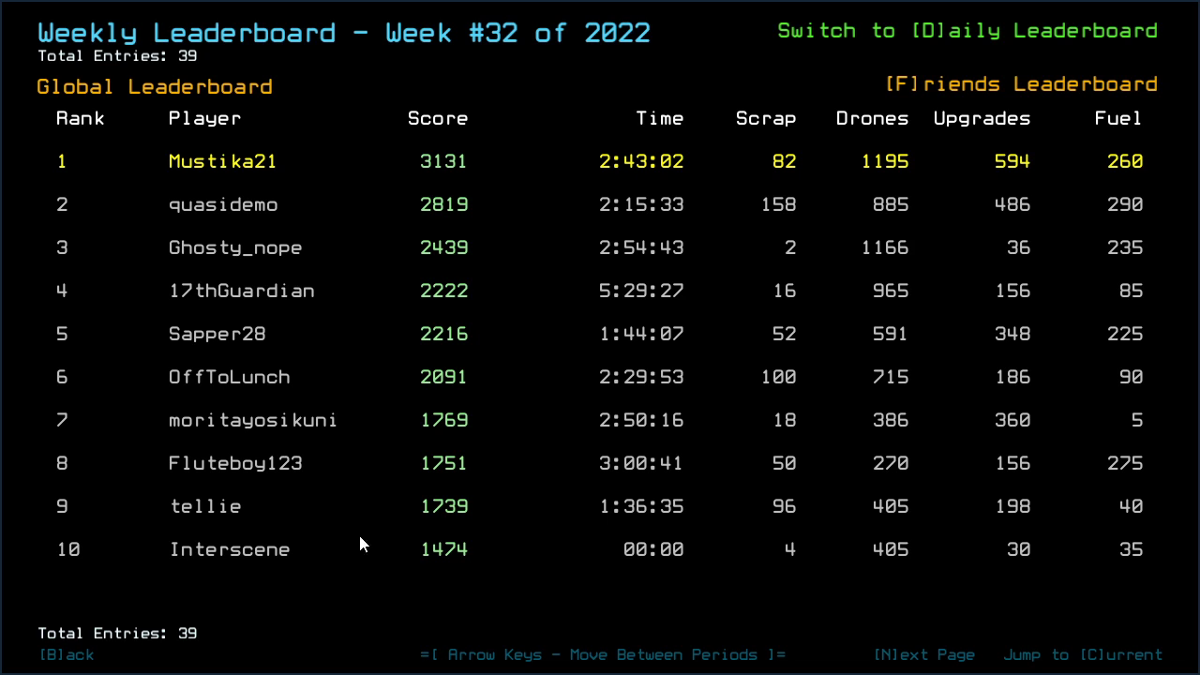
key(n)
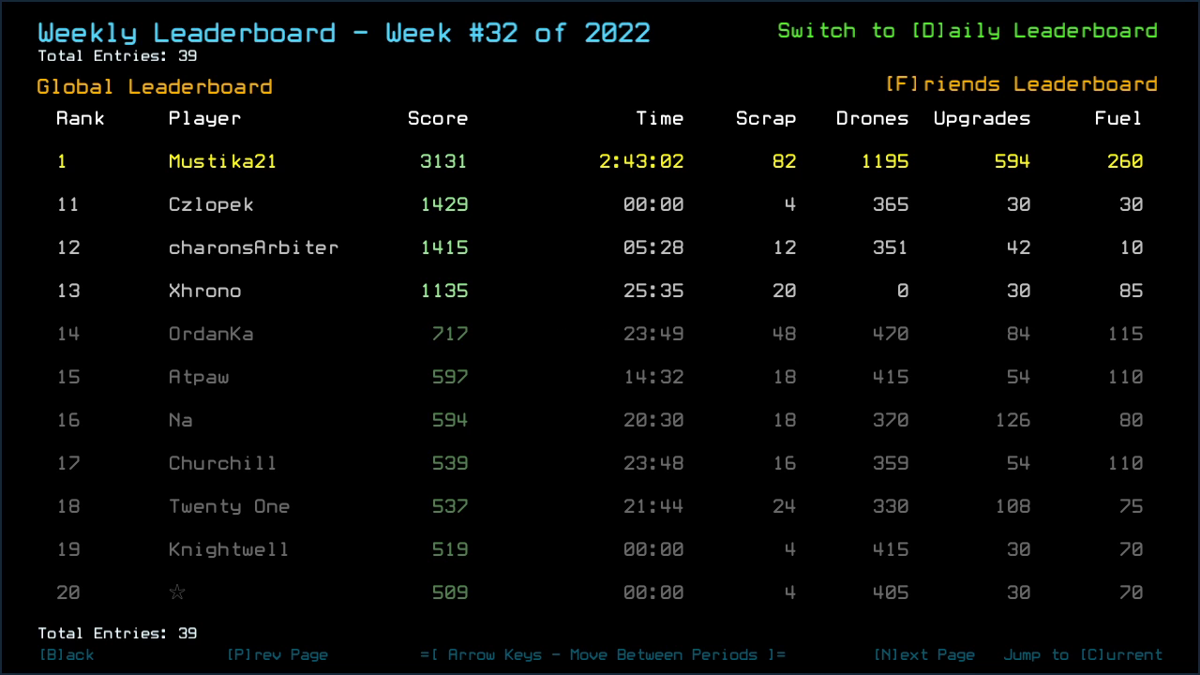
key(n)
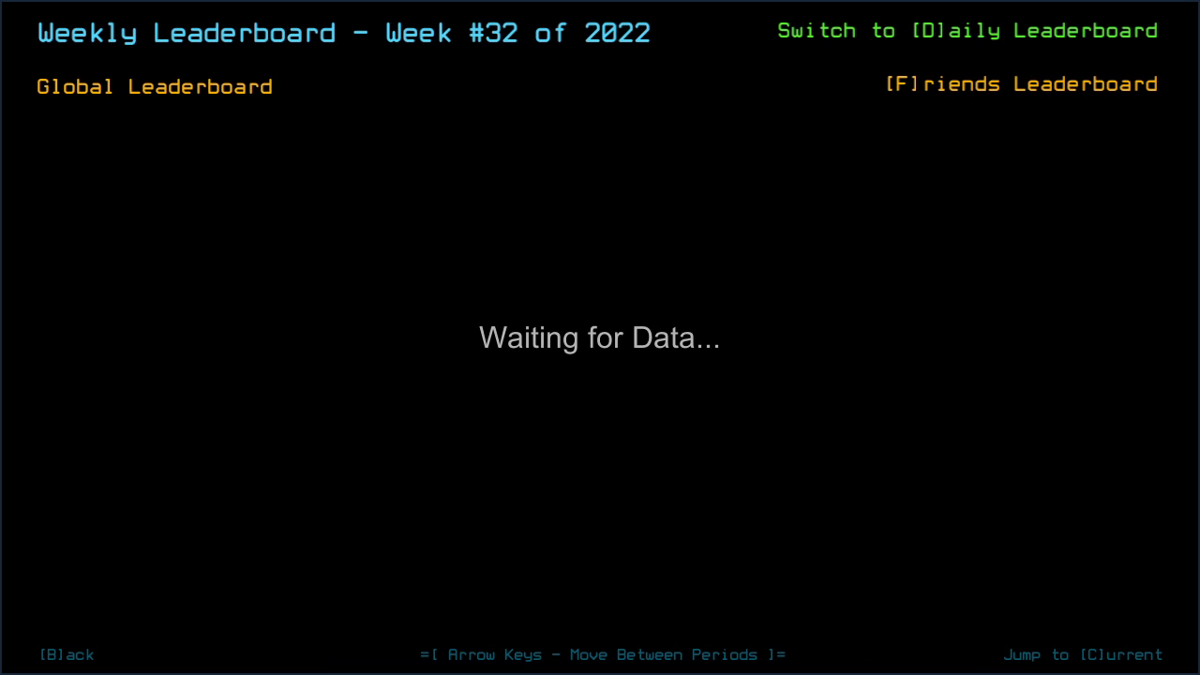
key(n)
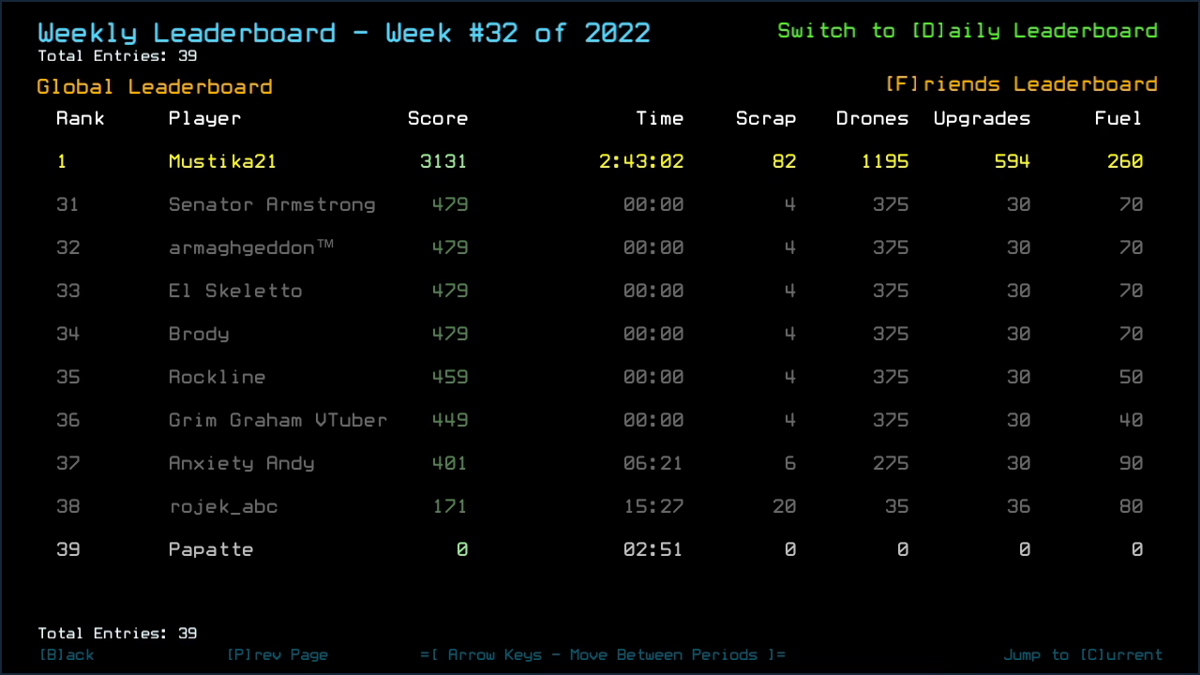
- Page back to the first page, then open the 08/13/2022 daily leaderboard
key(p)
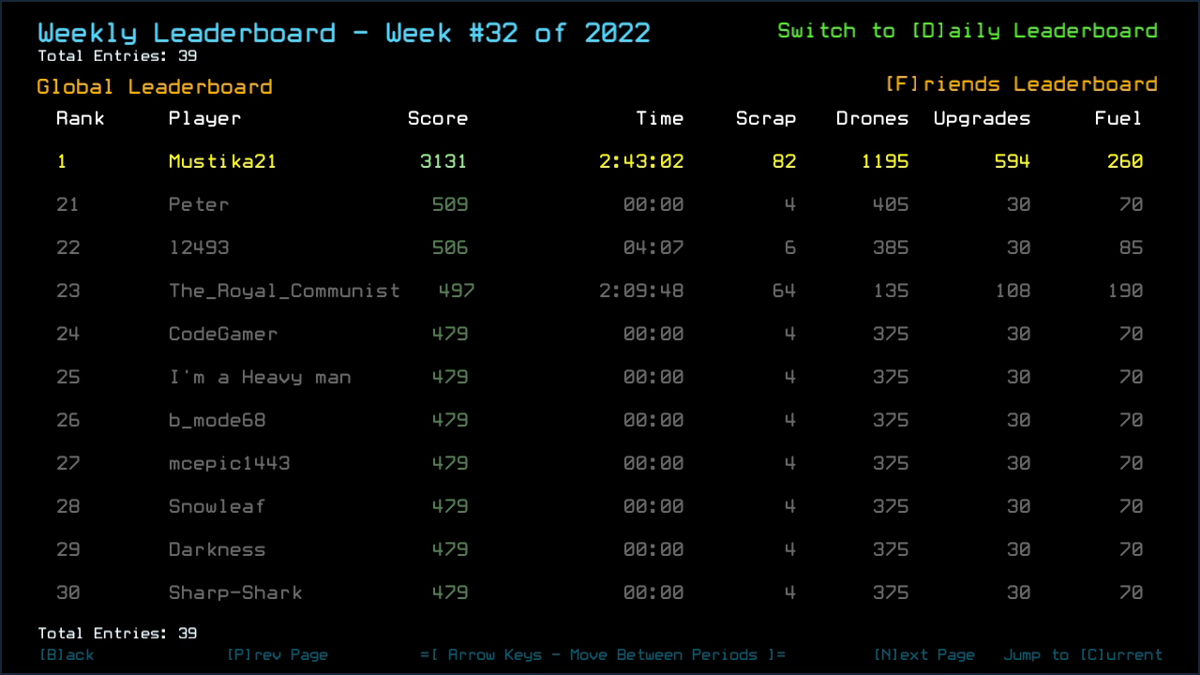
key(p)
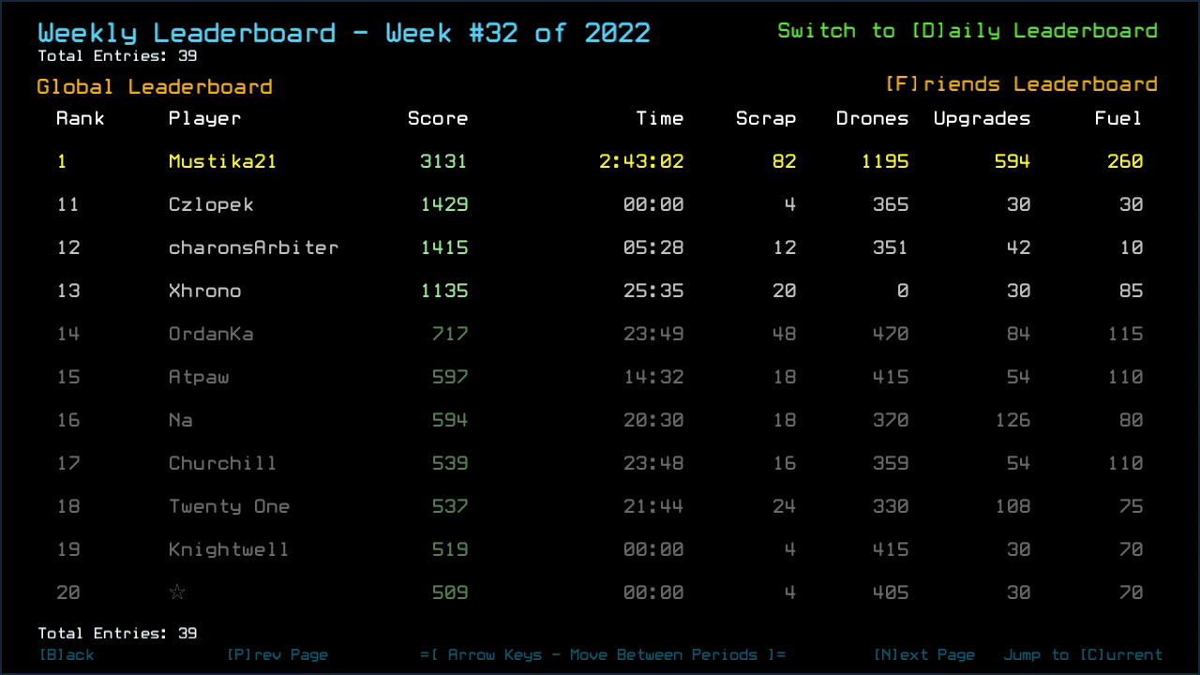
key(p)
key(d)
key(Left)
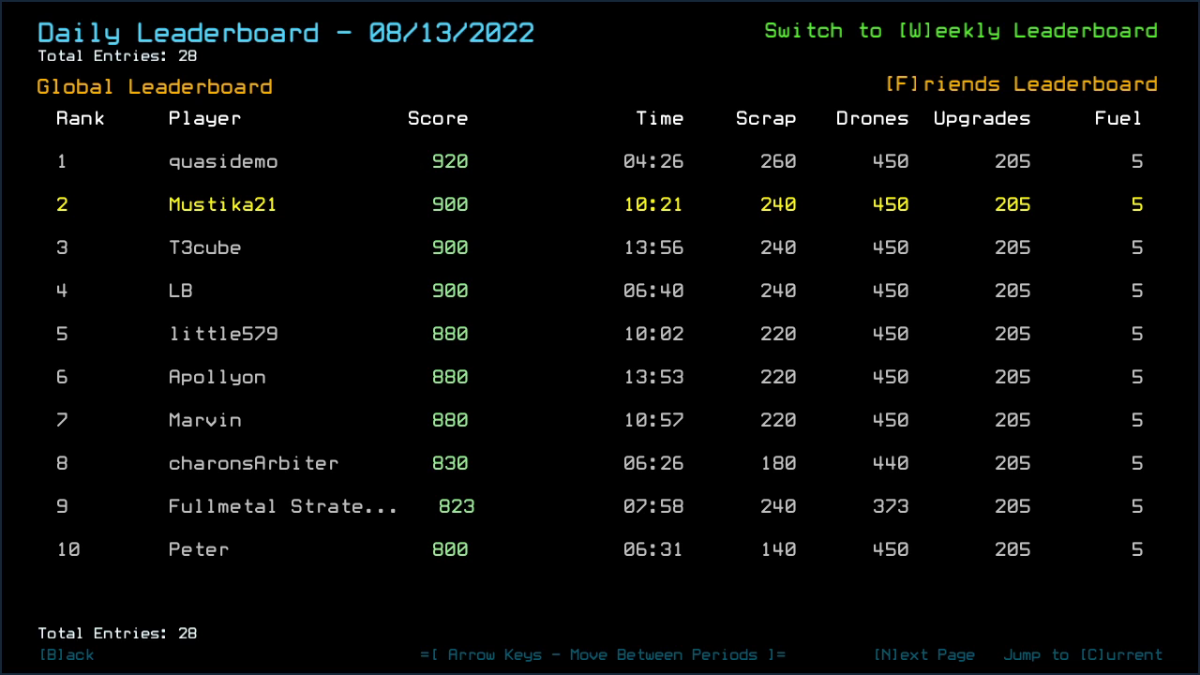
- View the last daily page and the friends' rankings, then launch the Daily Challenge
key(n)
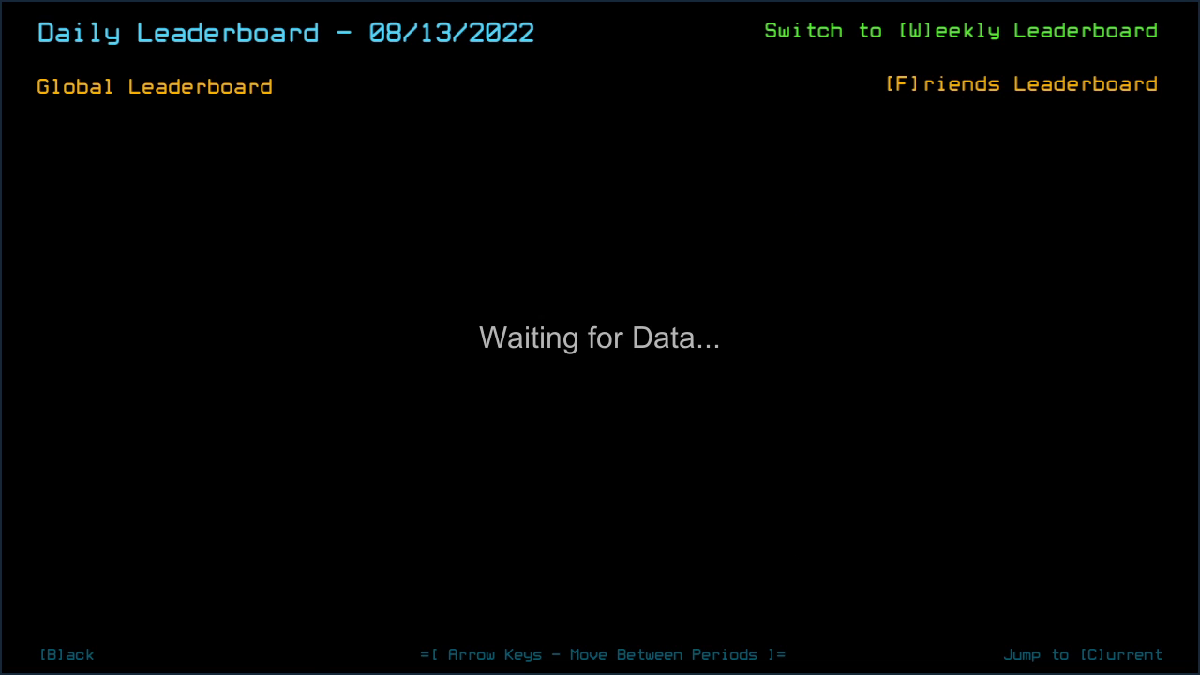
key(n)
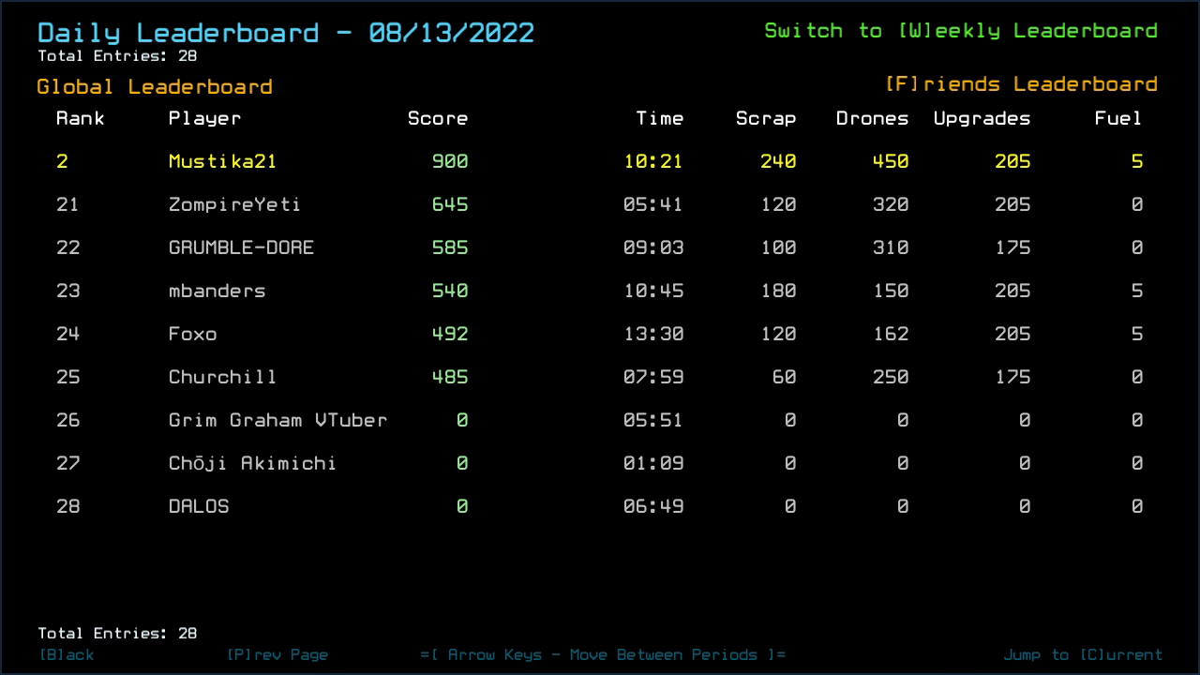
key(f)
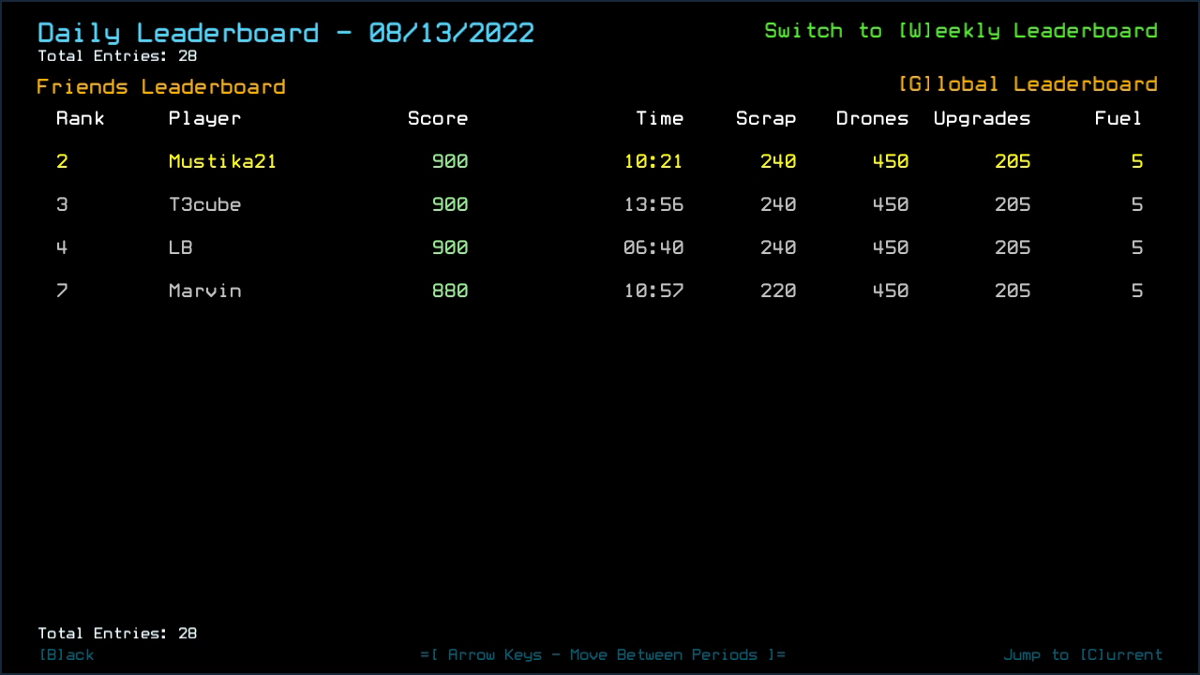
key(b)
key(d)
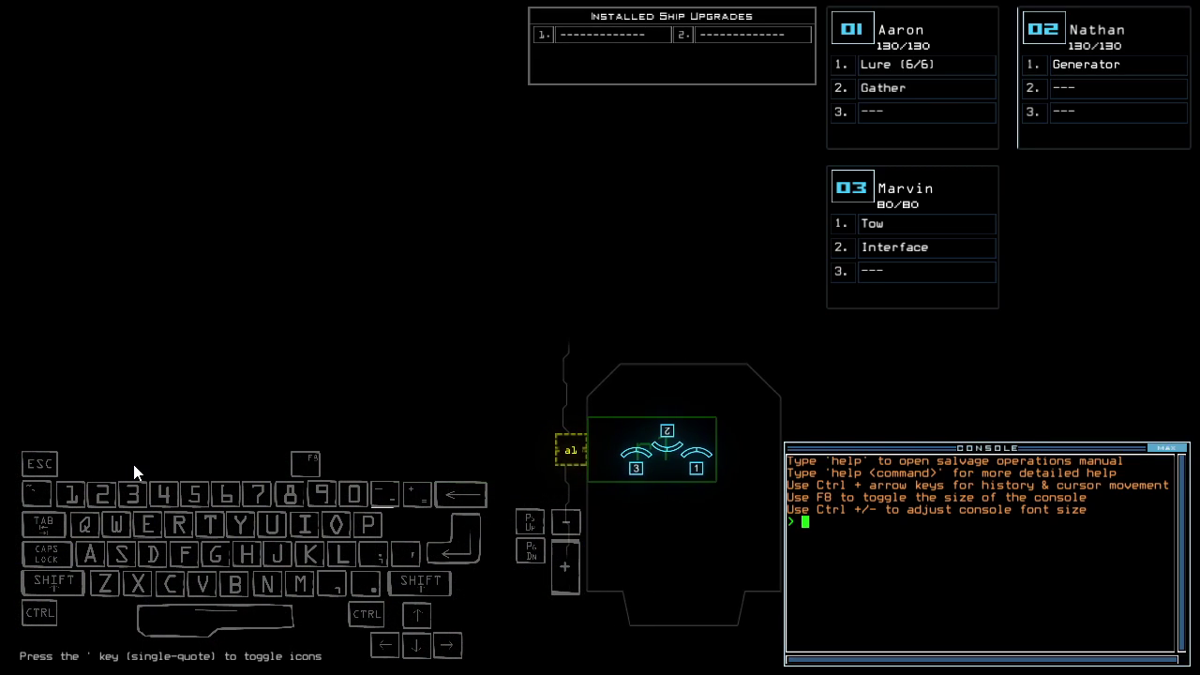
text(al)
- Open the command alias list with 'alias' and close it again
key(Return)
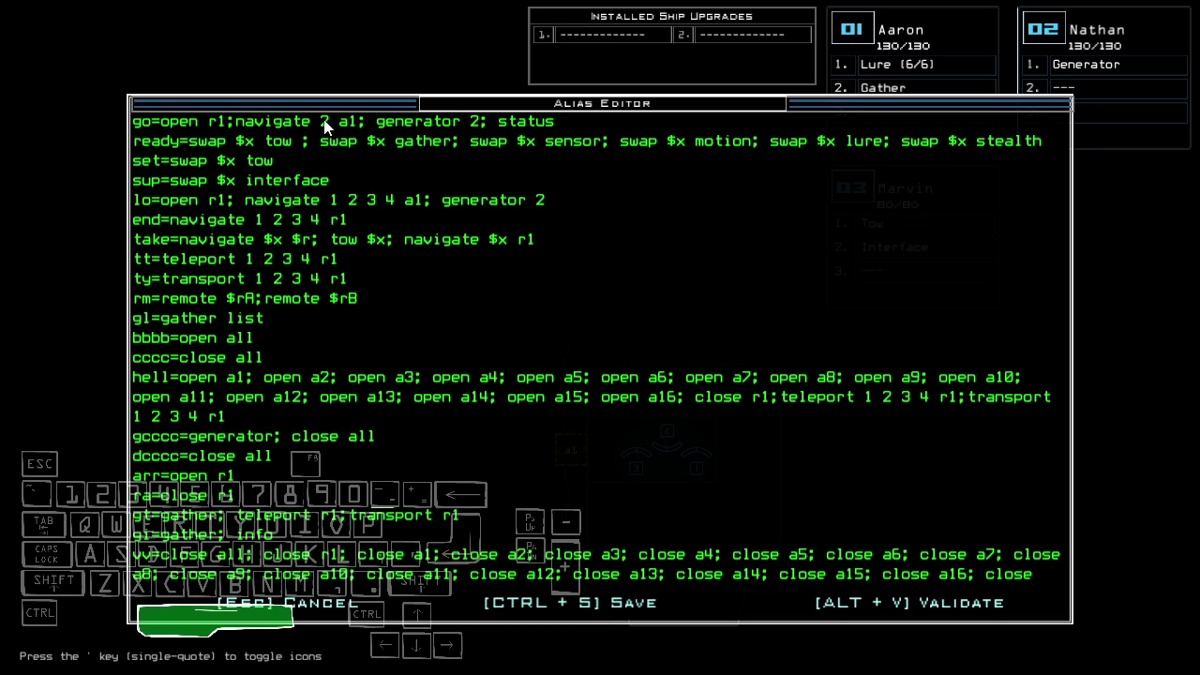
key(ctrl+s)
text(set 2;st)
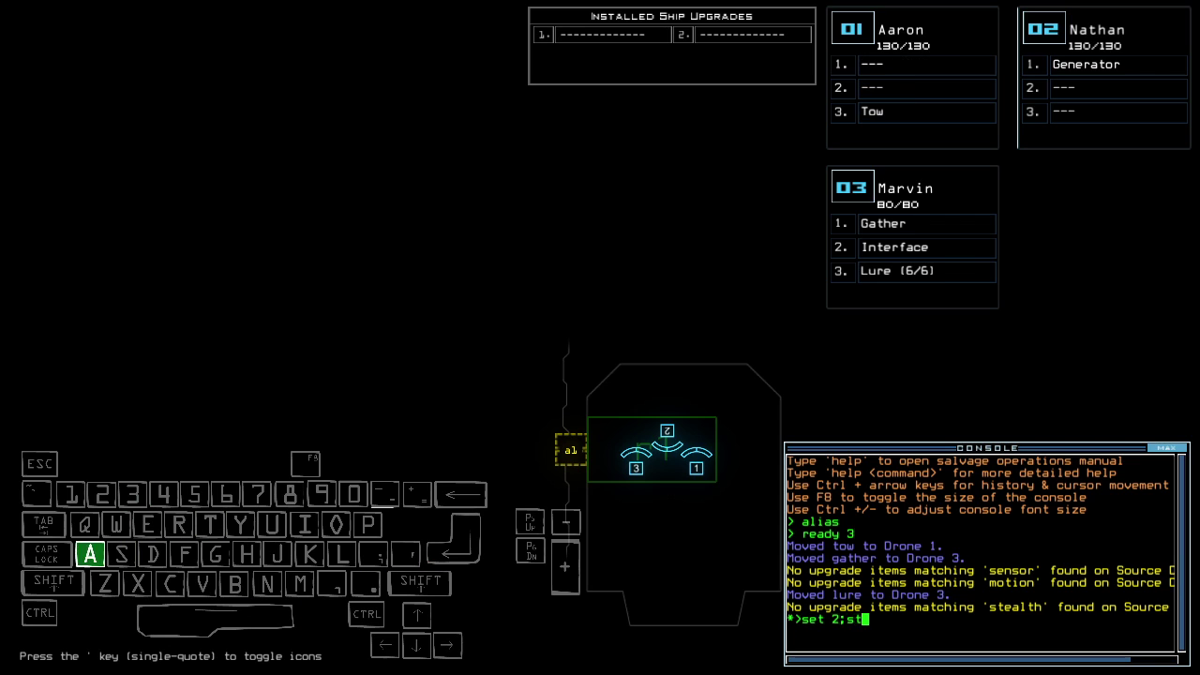
- Move tow to drone 2, check ship status, and cycle drone cameras before driving drone 3
key(Return)
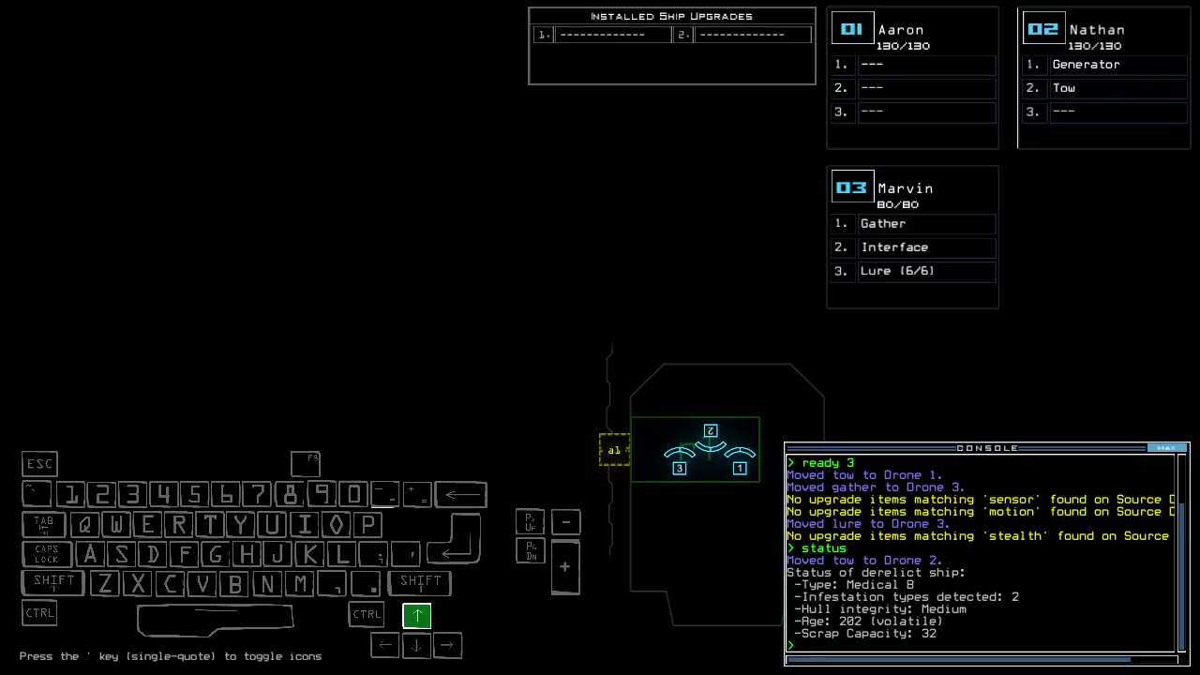
key(space)
key(2)
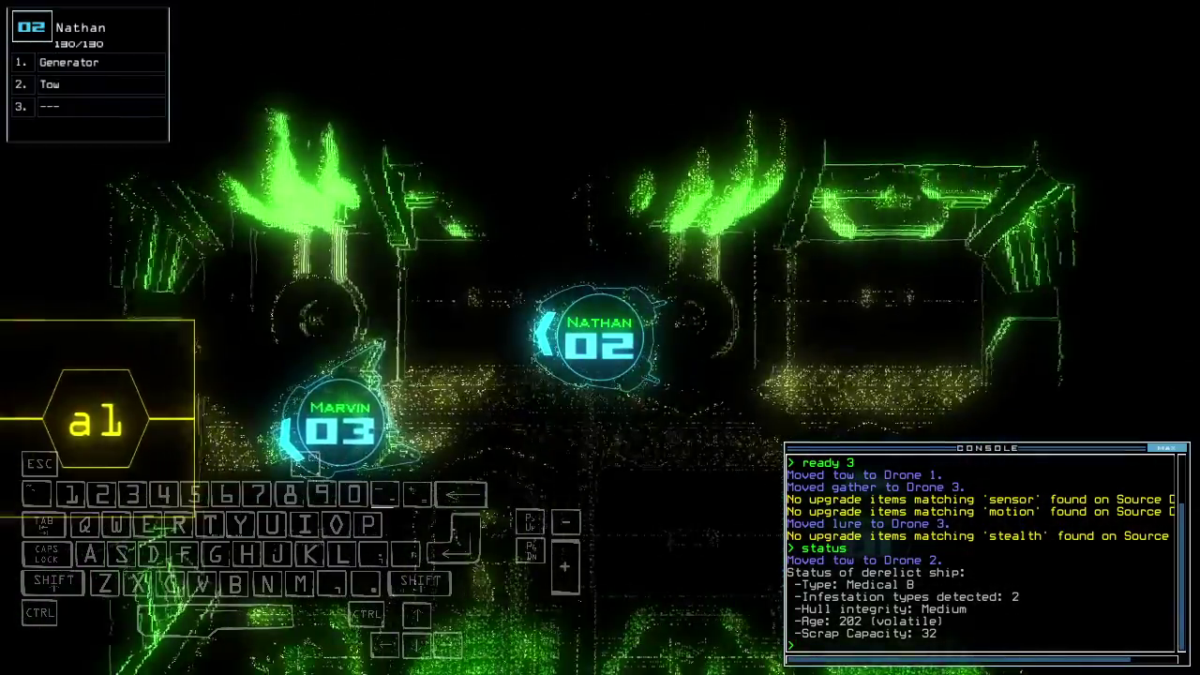
key(1)
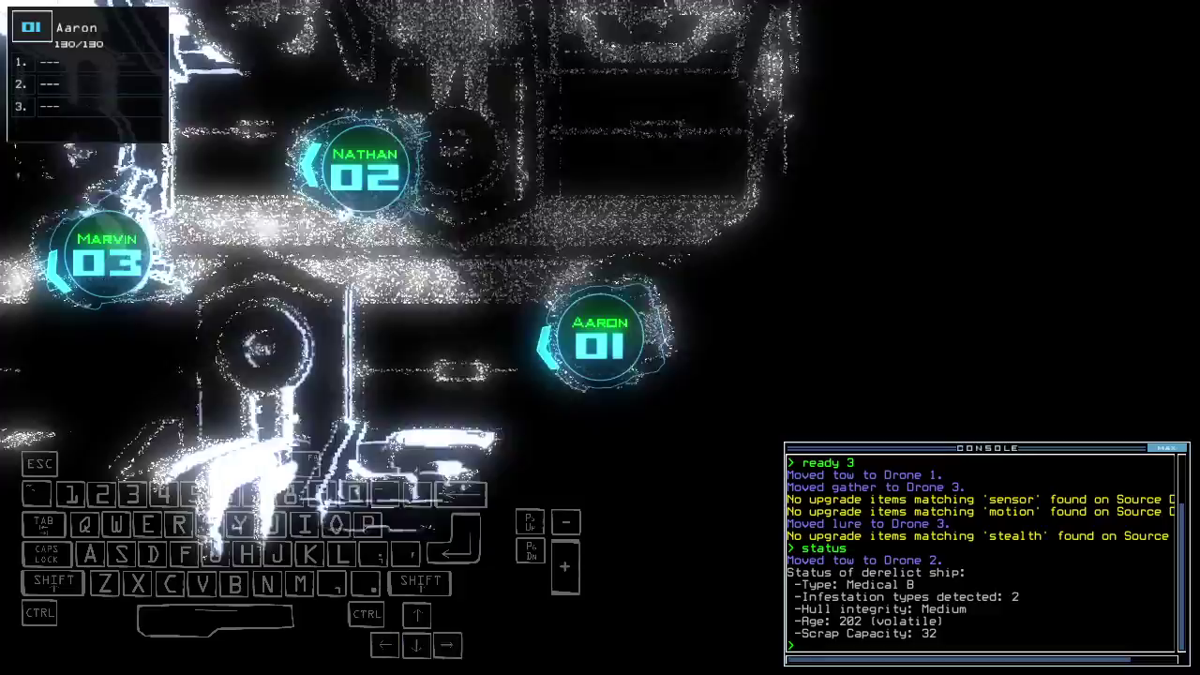
key(3)
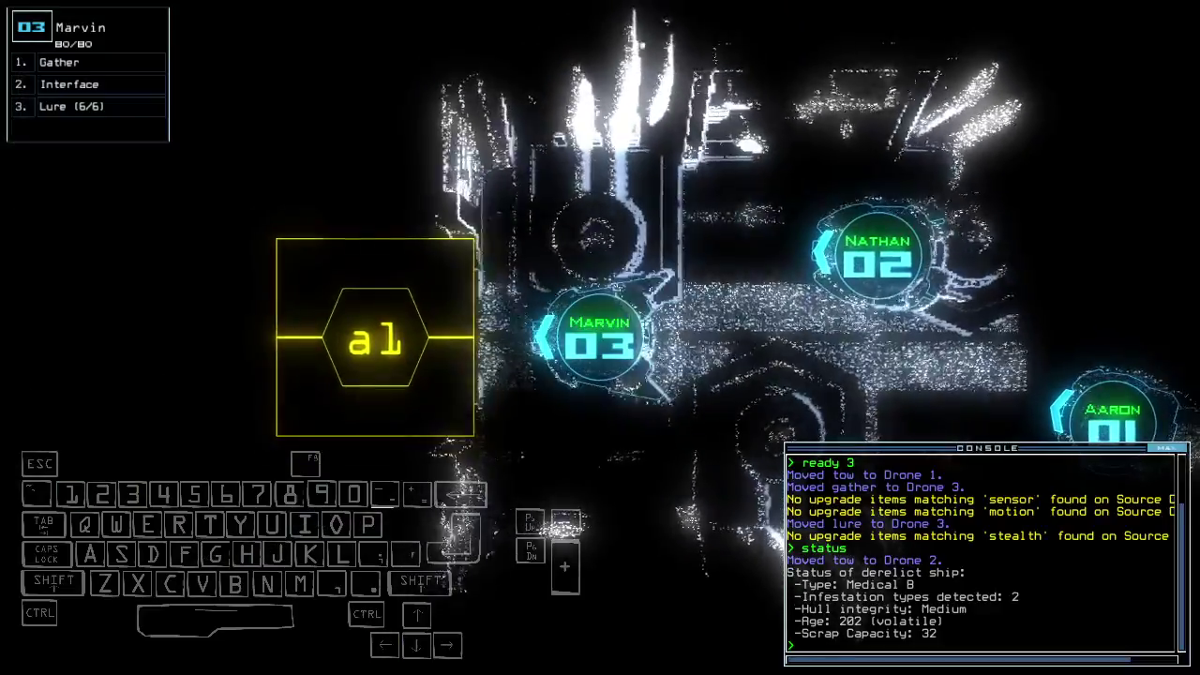
key(2)
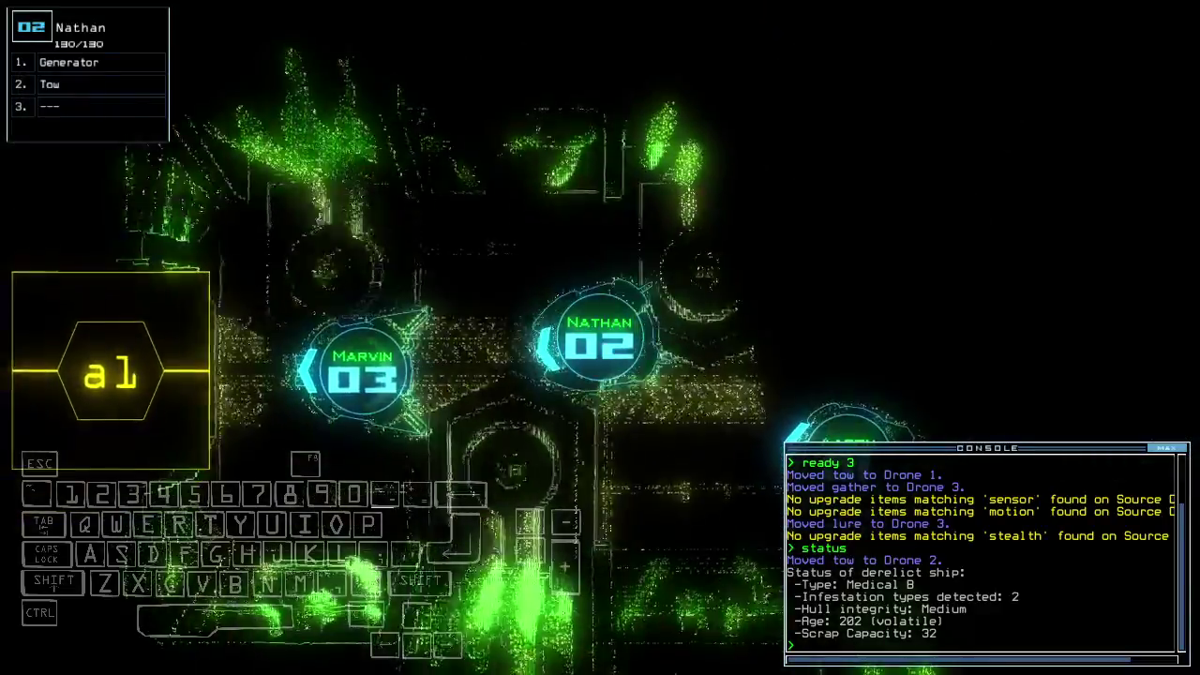
key(3)
key(Up)
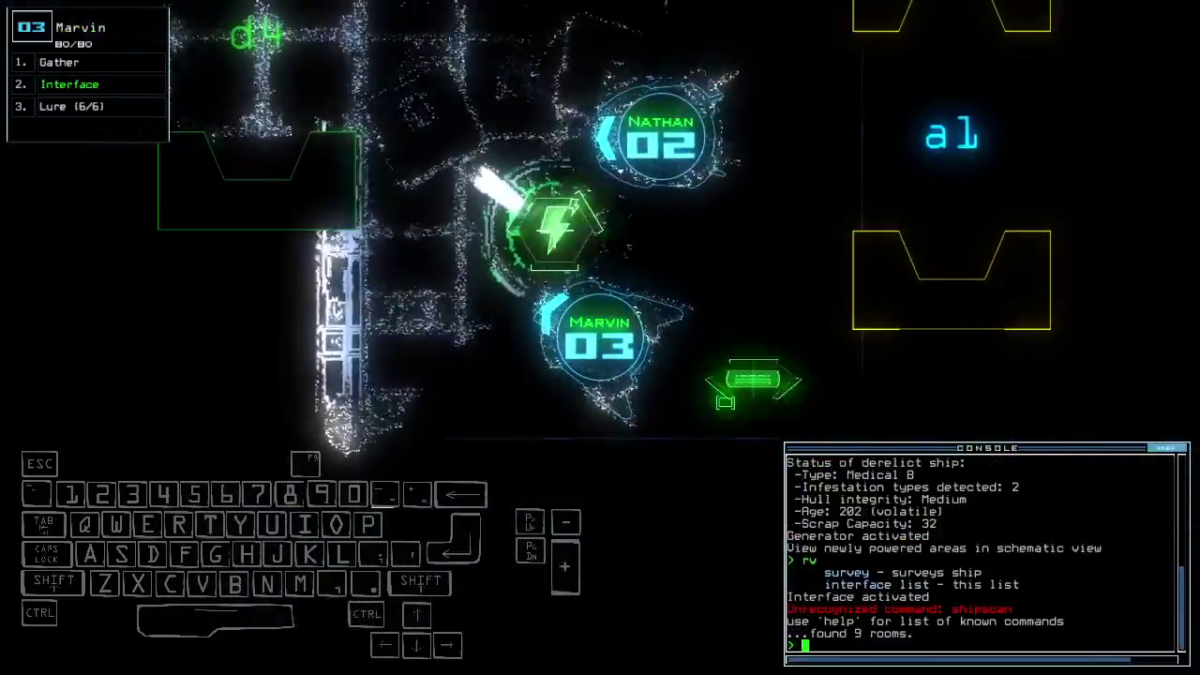
- Swap drone 2's interface for tow, then drive Marvin forward and collect nearby scrap
key(space)
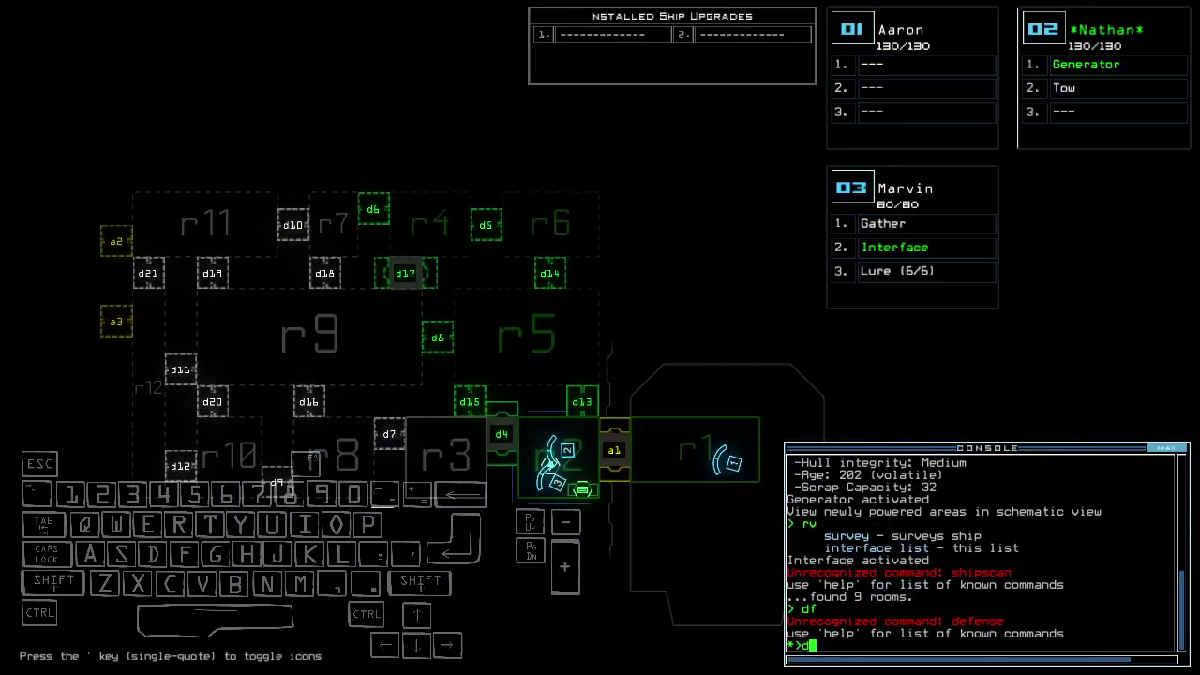
key(space)
text(swap in)
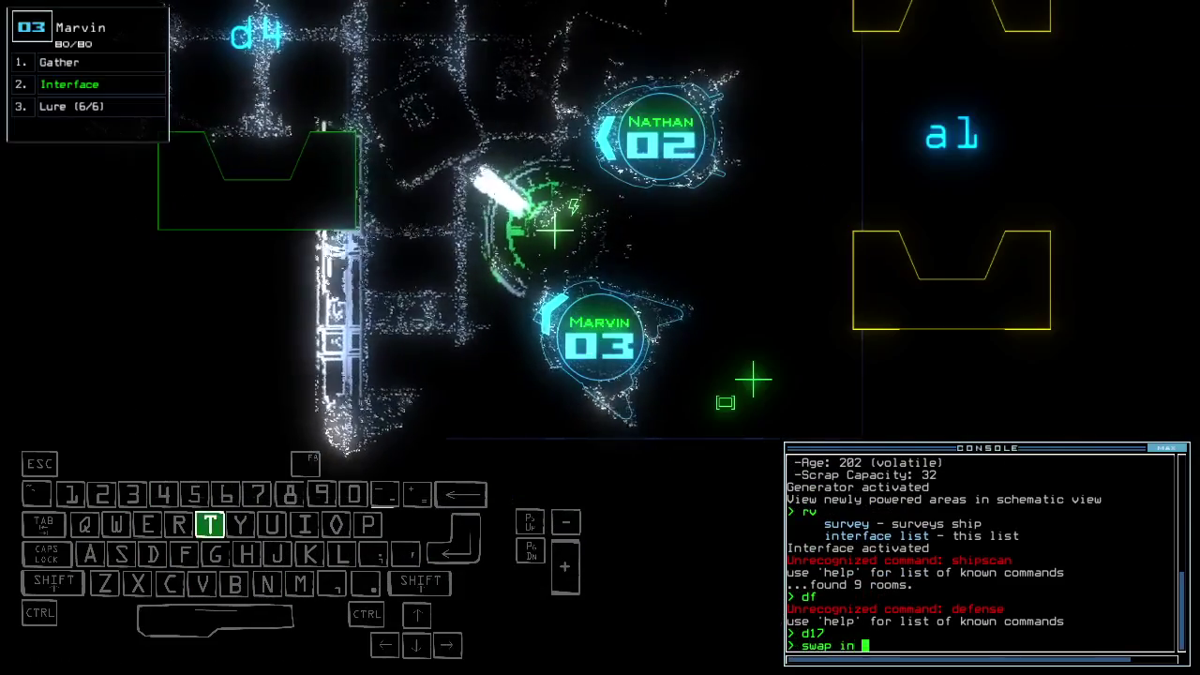
text(to)
key(Return)
key(space)
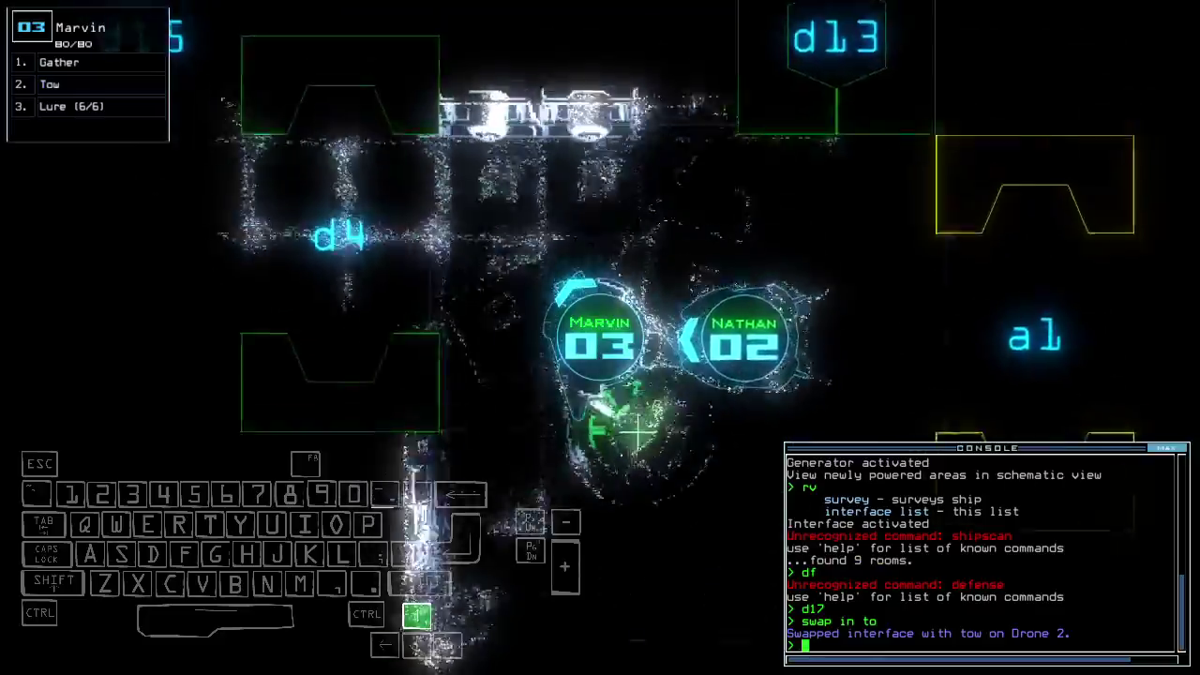
key(Up)
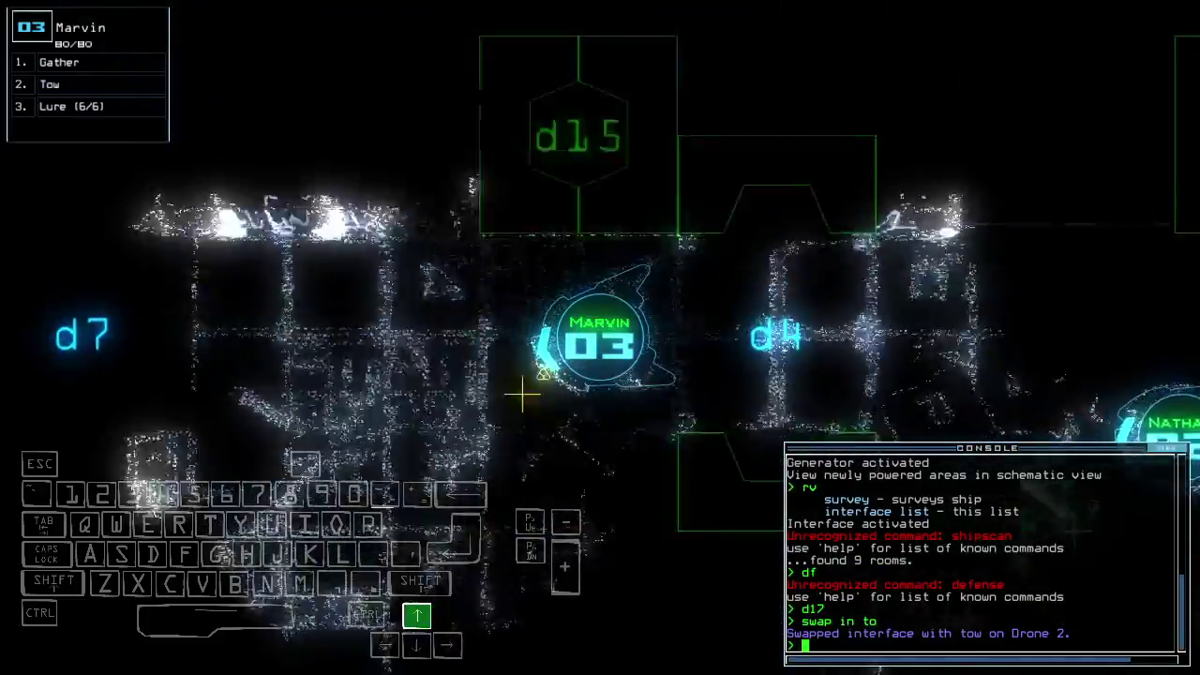
text(g)
key(Return)
- Drop a lure, open door d15, and gather scrap in the next room
key(Up)
key(Right)
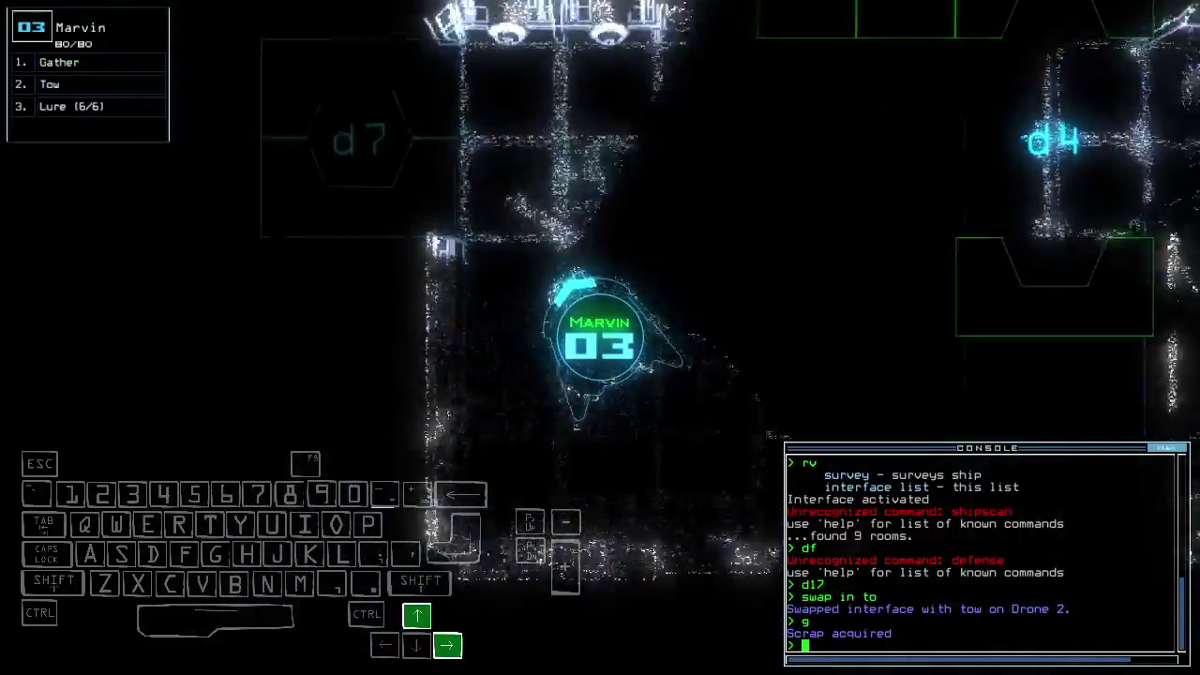
text(l)
key(Return)
key(Up)
text(d15)
key(Return)
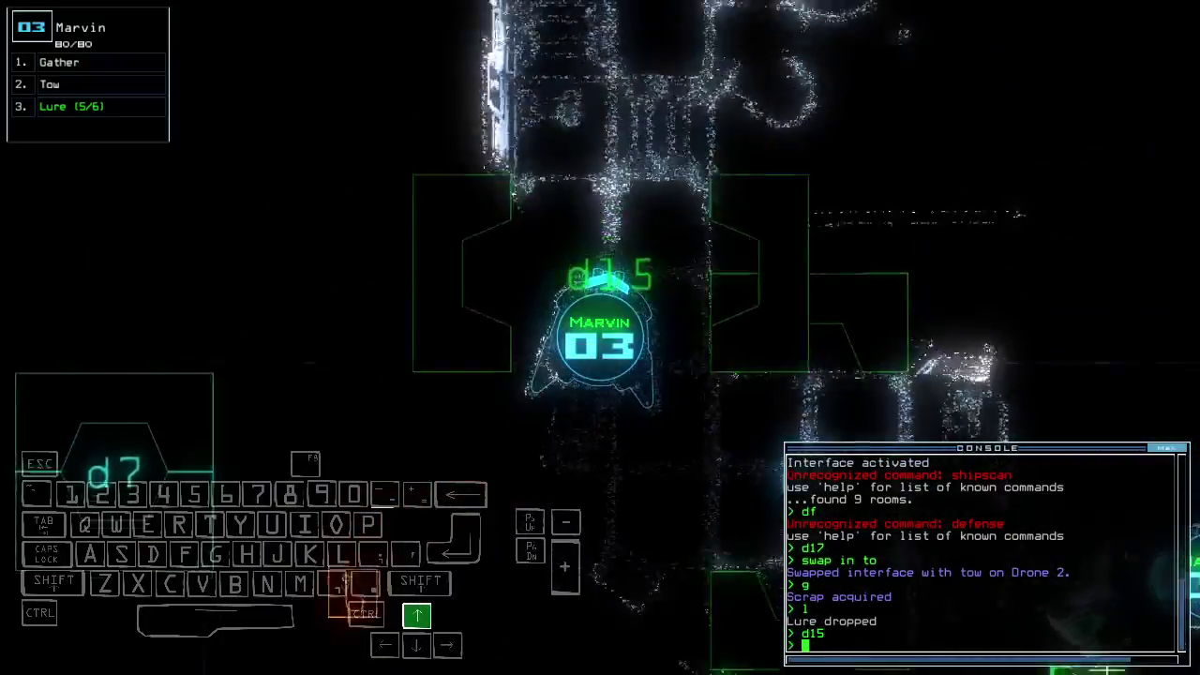
key(Up)
key(Up)
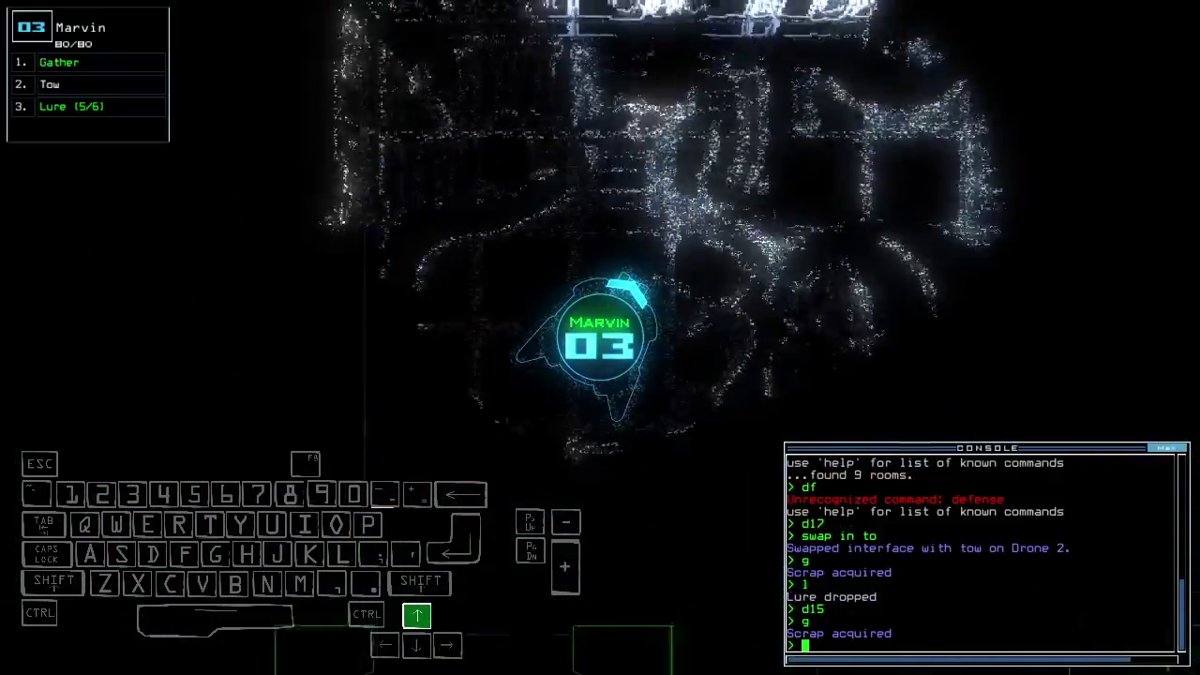
text(g)
key(Return)
key(Up)
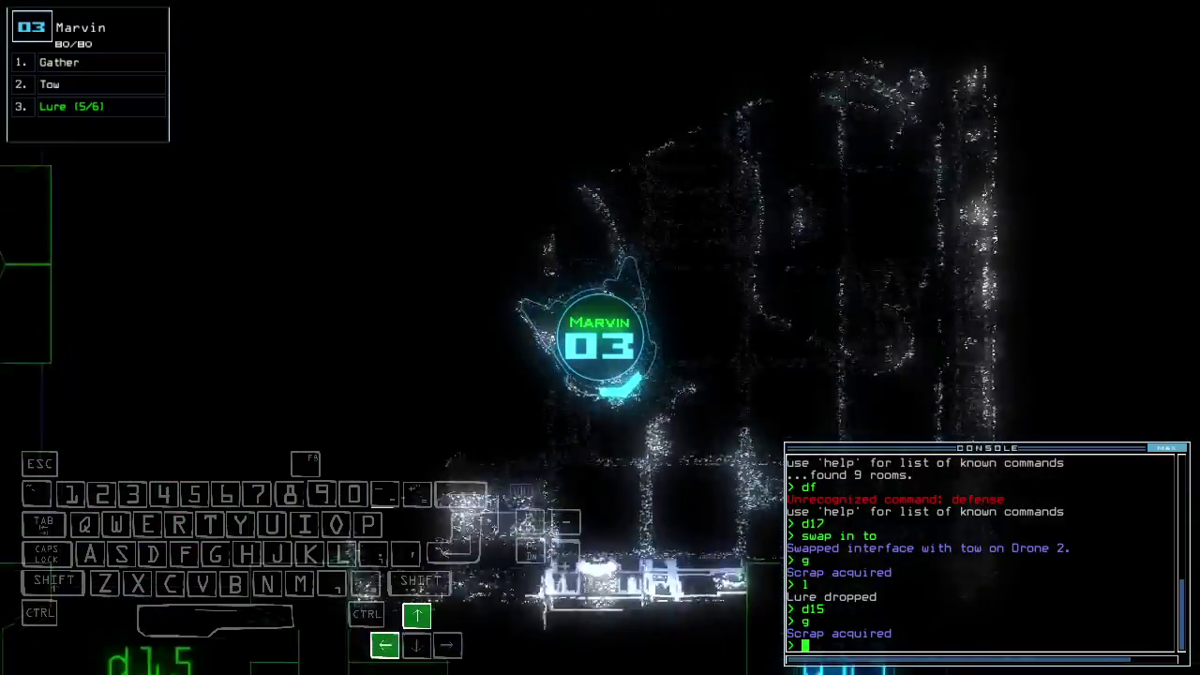
- Drop a second lure, go through door d14, and gather twice, finding no fuel
key(Left)
text(l)
key(Return)
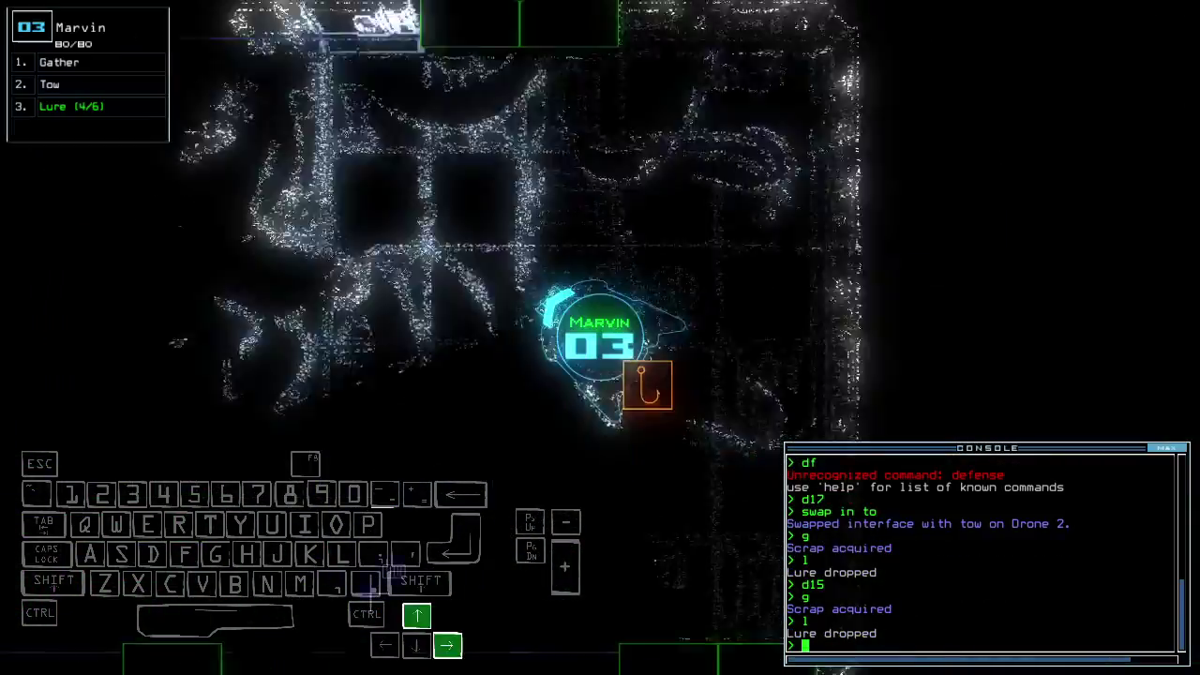
text(dl)
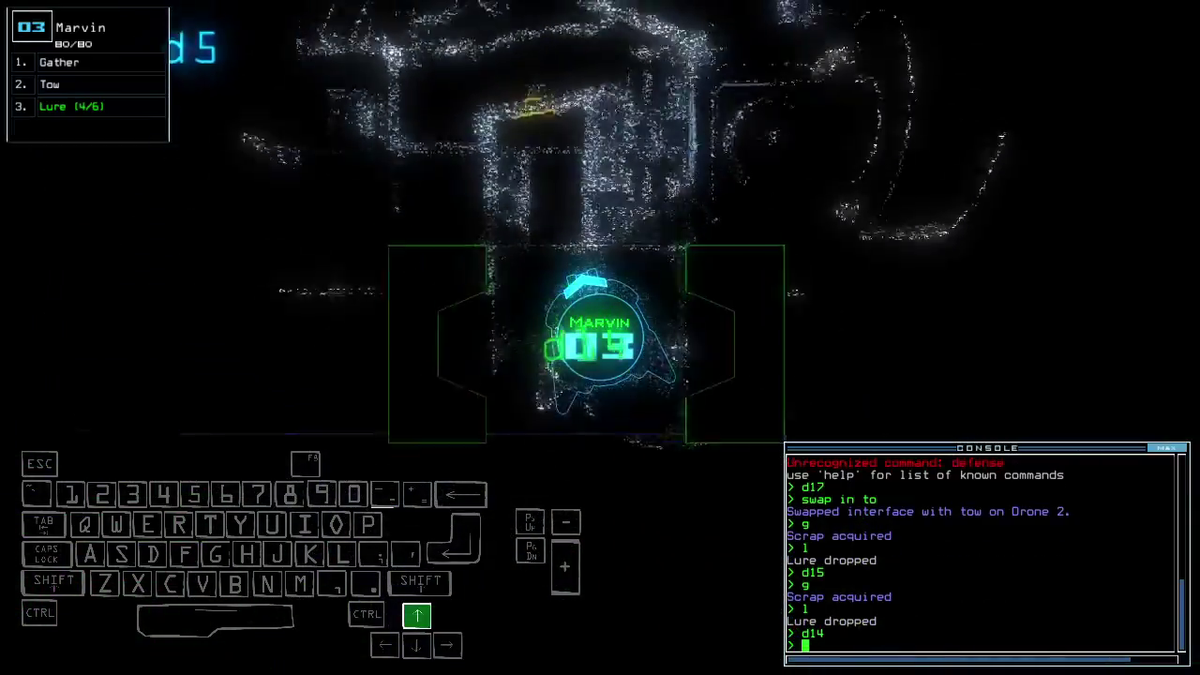
text(4)
key(Return)
key(Up)
key(Right)
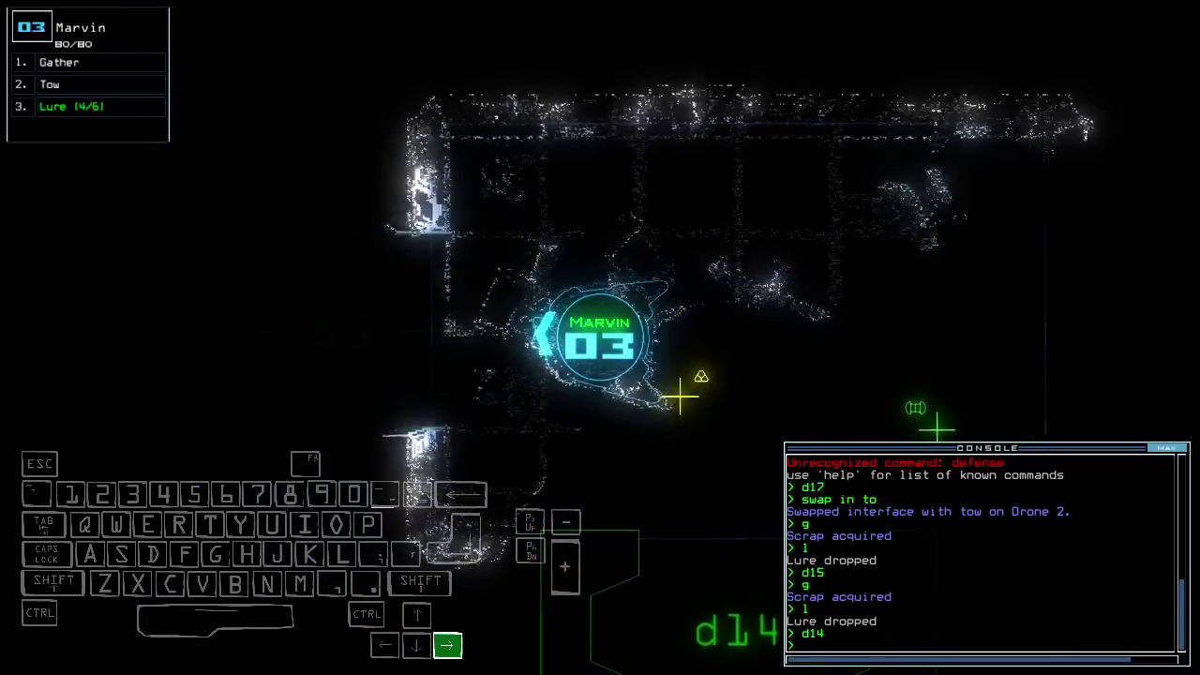
text(g)
key(Return)
text(g)
key(Return)
key(Tab)
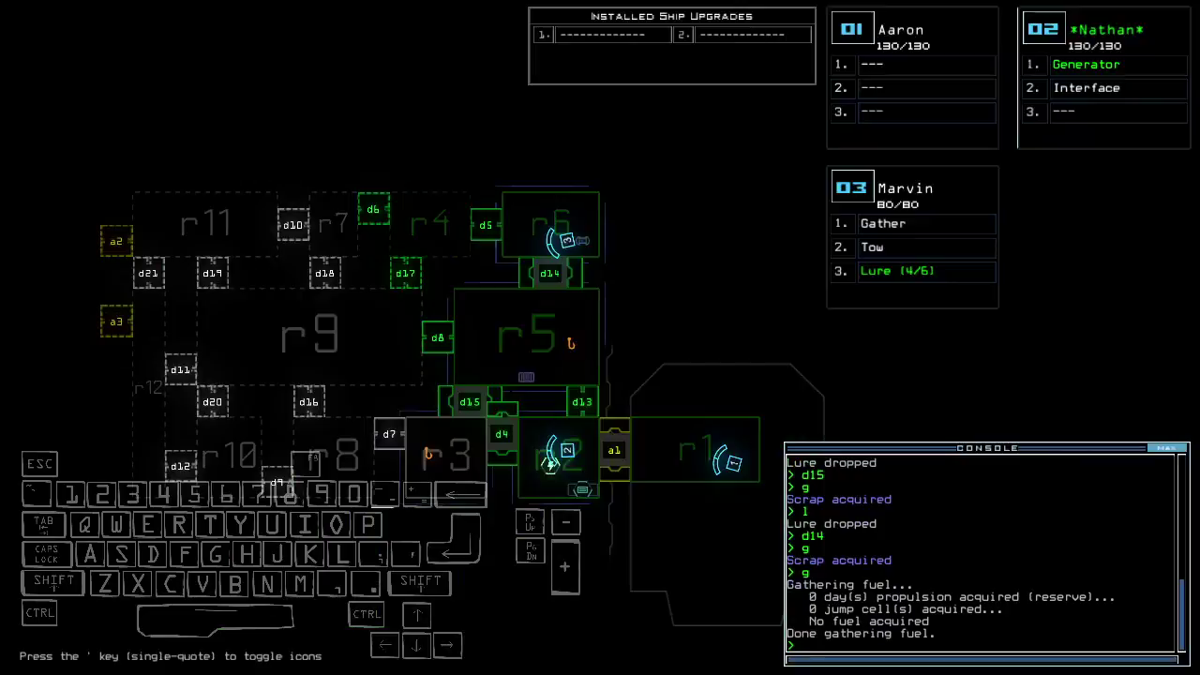
- Send Marvin back through d14, pick up the nearby lure, and drop a lure
key(Tab)
text(d)
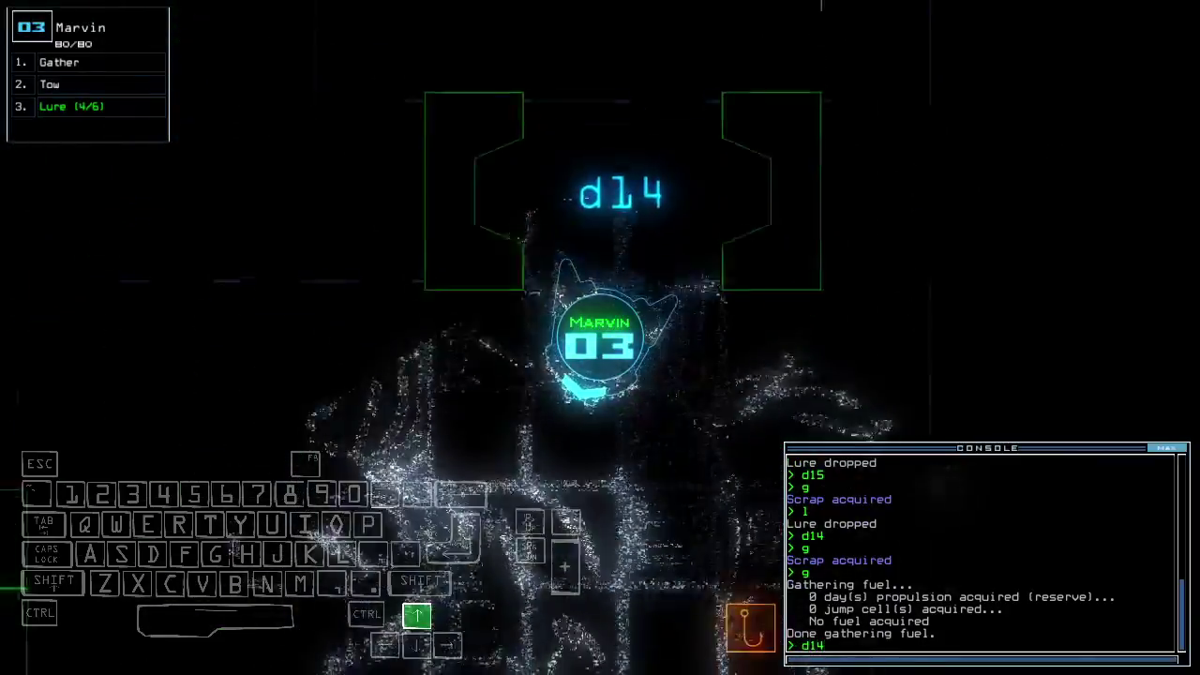
key(Return)
text(pickup)
key(Return)
text(l)
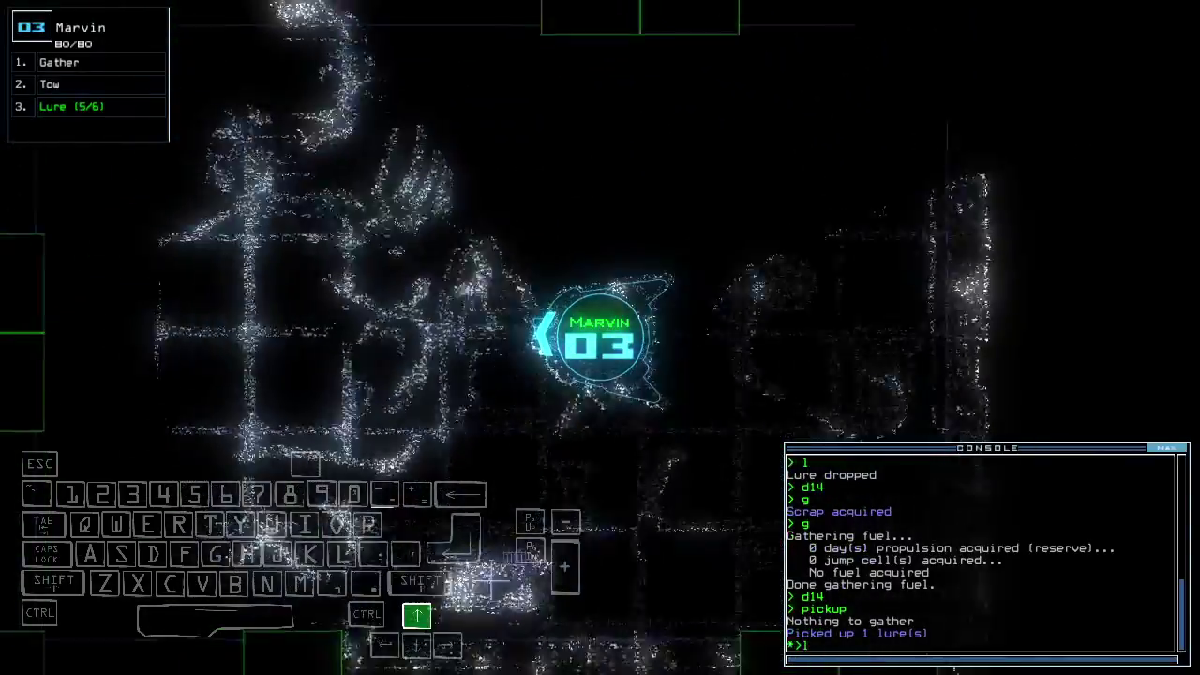
key(Return)
text(d8)
- Open door d8, gather scrap, swap modules, and take drone Jeff in tow
key(Return)
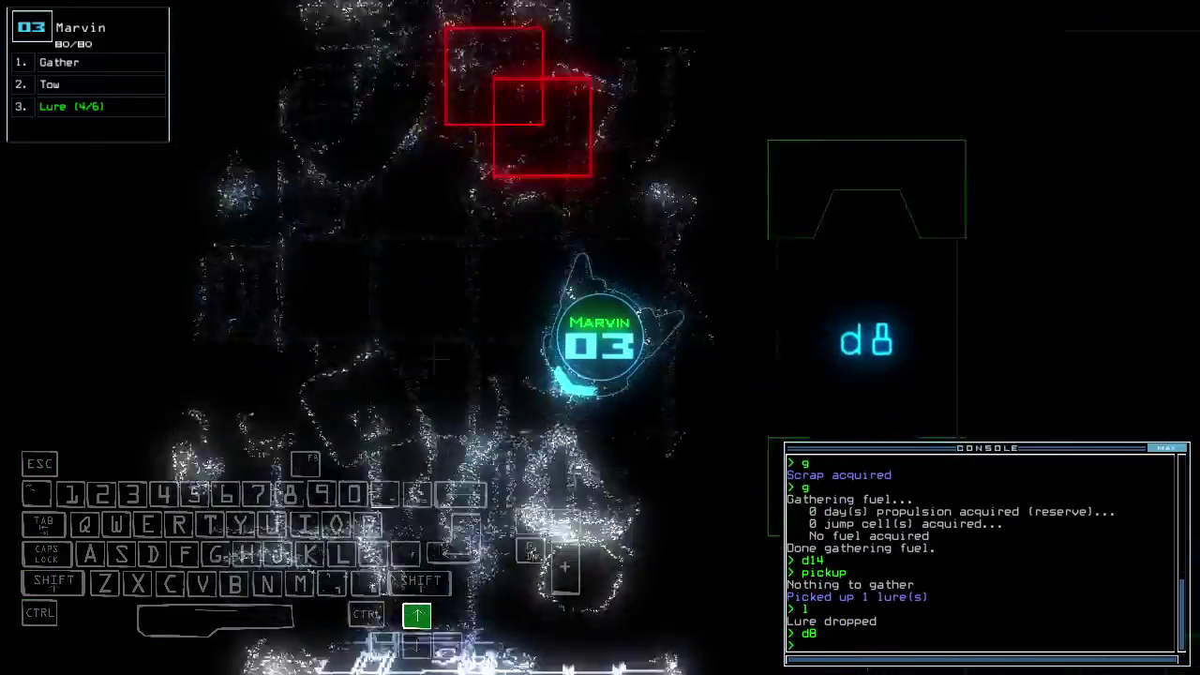
text(g)
key(Return)
text(g)
key(Return)
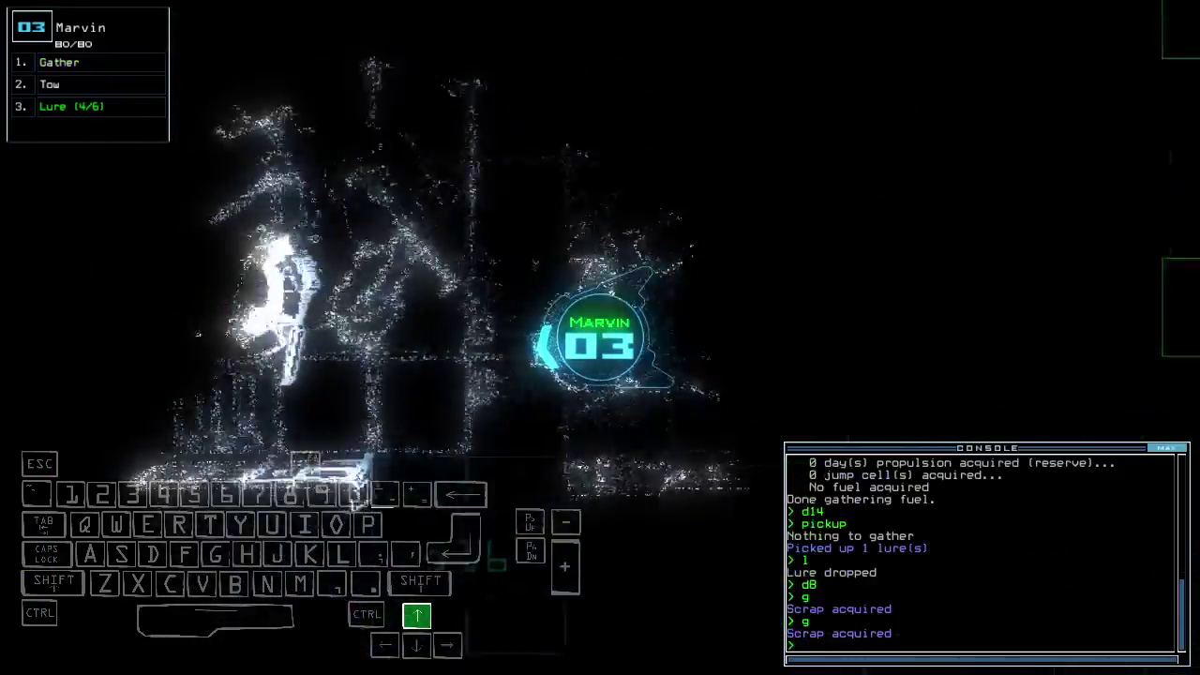
text(p)
key(Return)
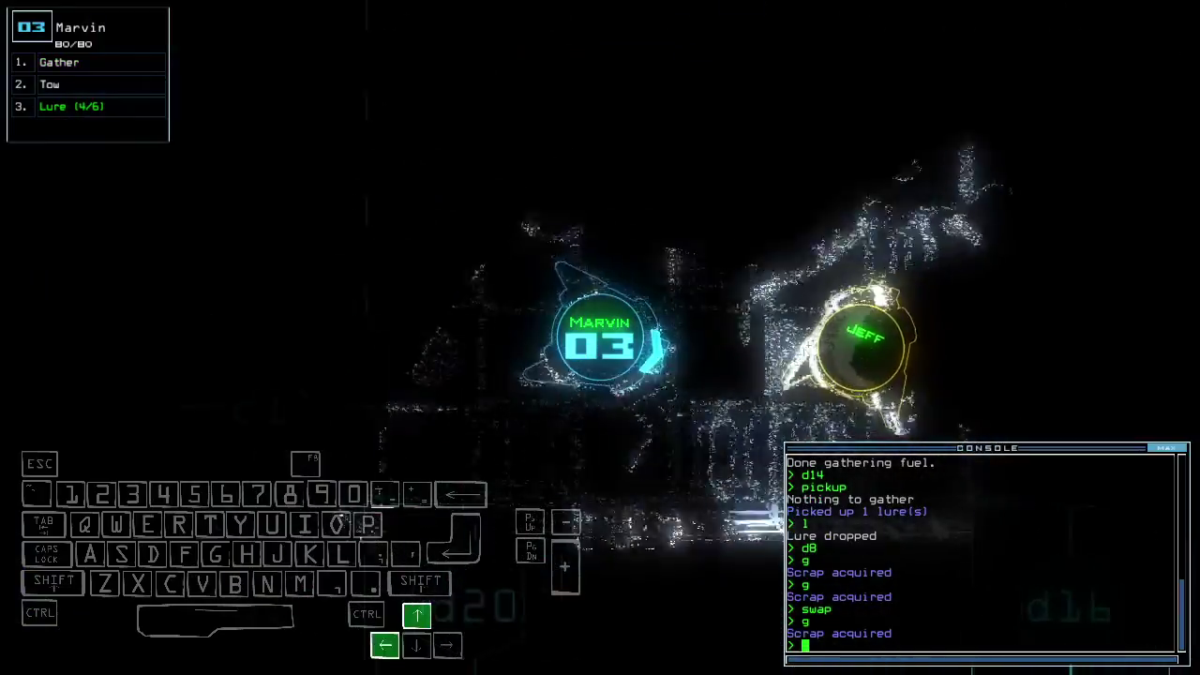
text(tow)
key(Return)
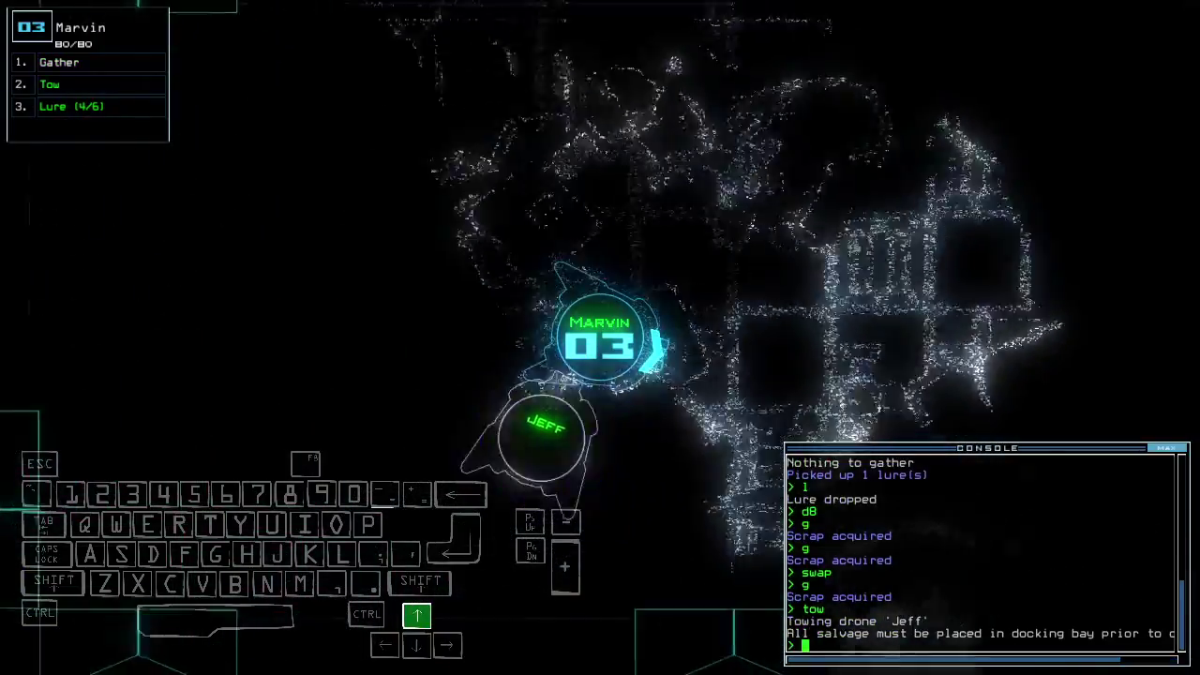
- Haul Jeff back along the corridor toward the docking area, picking up a lure
key(space)
key(space)
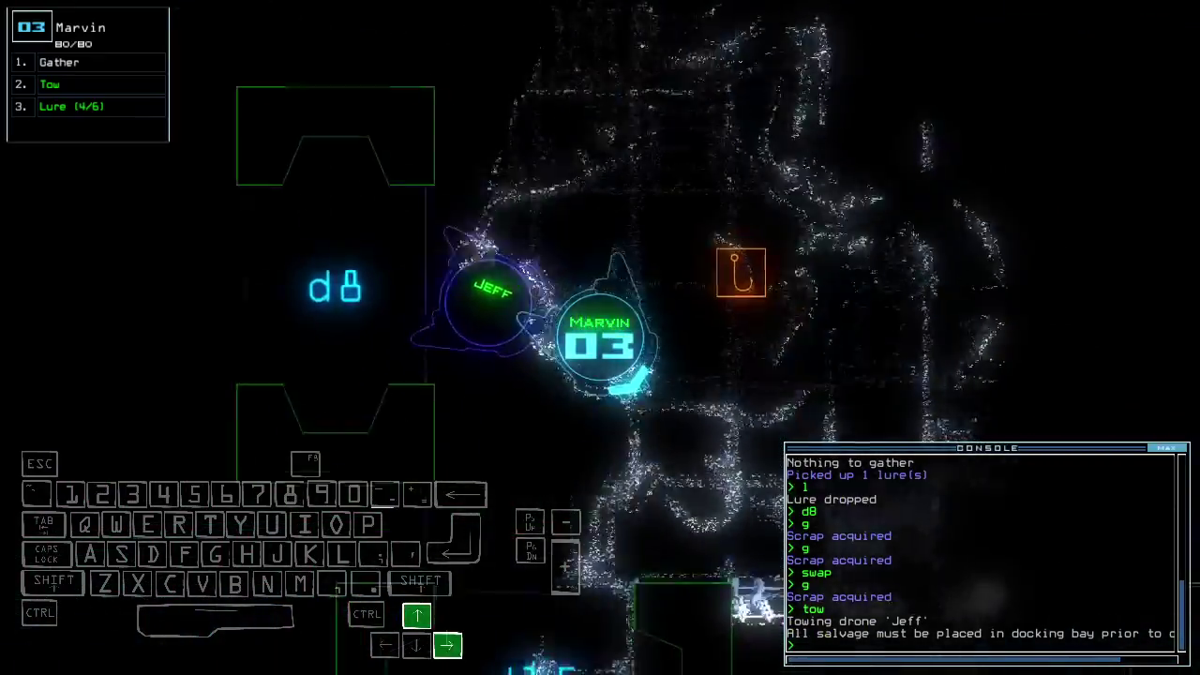
key(space)
key(space)
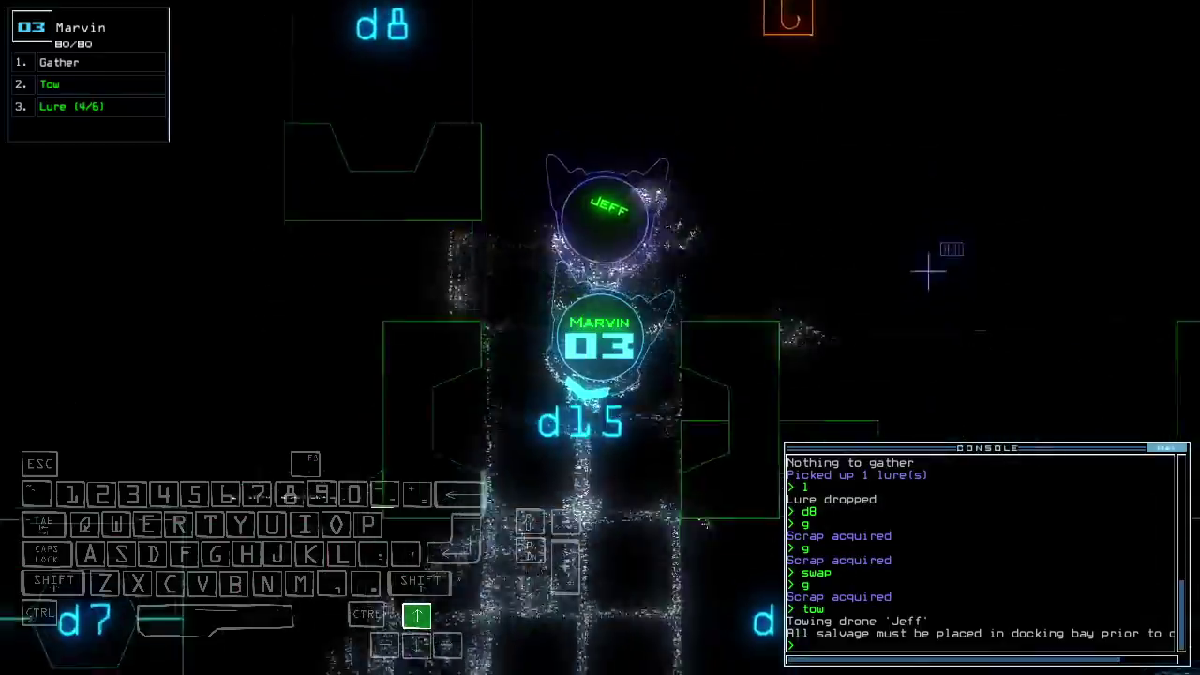
key(Up)
text(pickup)
key(Return)
key(Left)
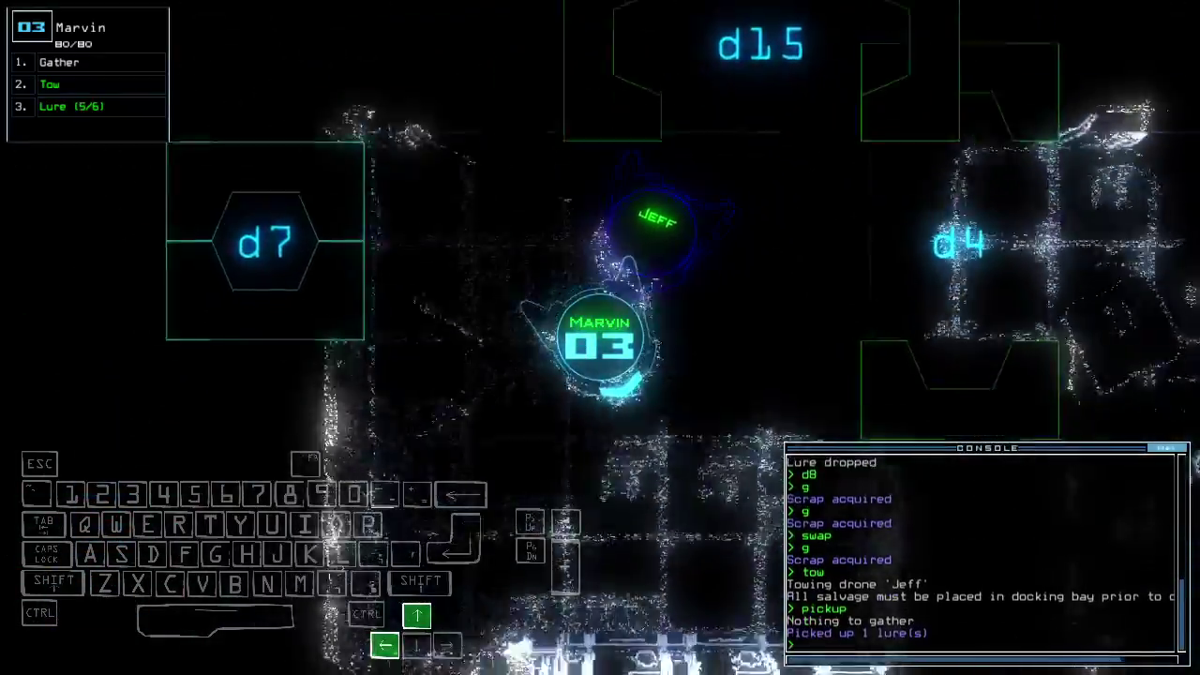
key(Up)
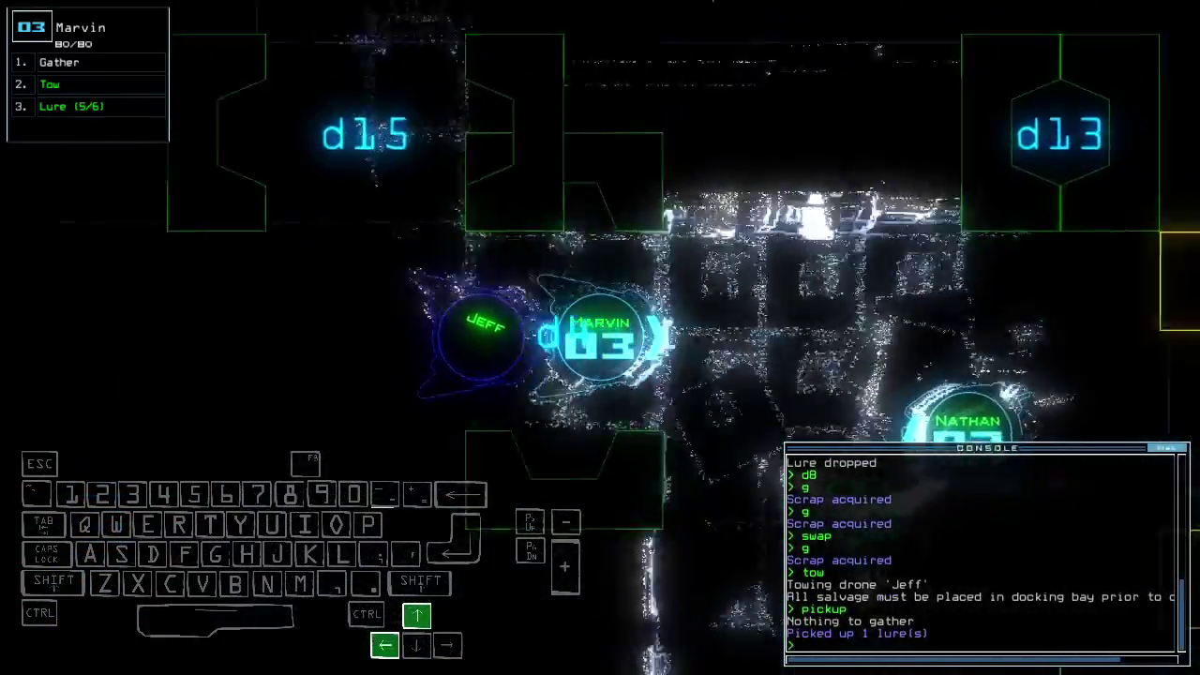
key(Up)
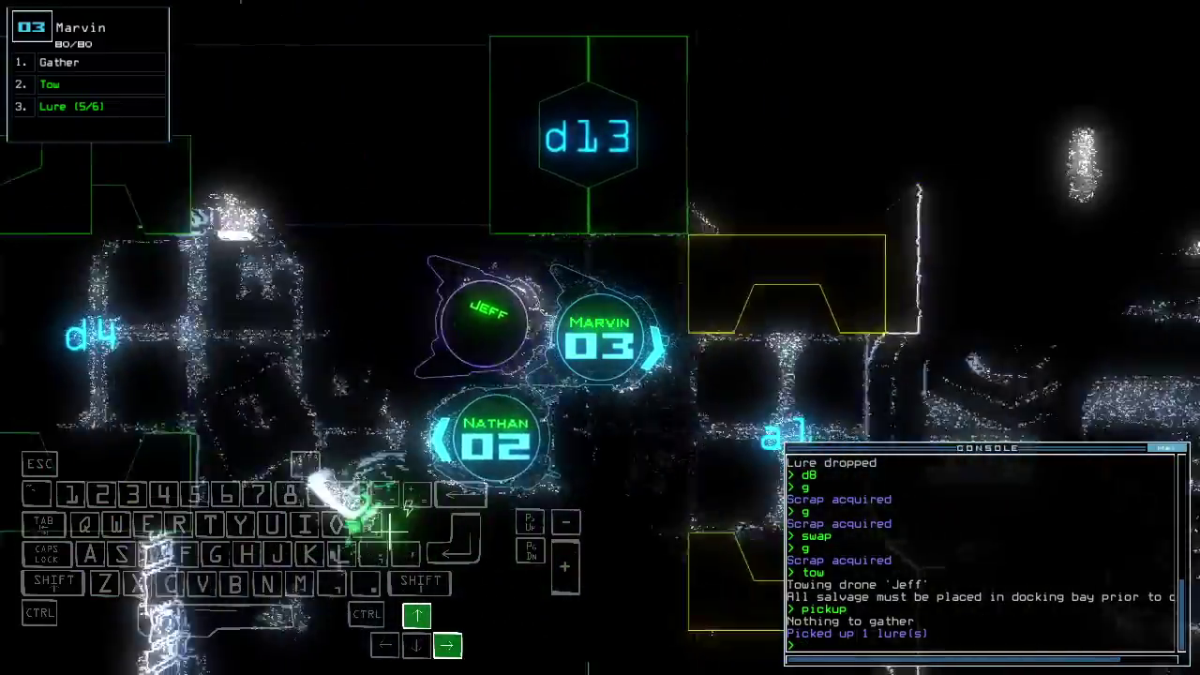
text(swap)
- Pass the trap to Nathan, release Jeff, and send Marvin to door d13
key(Return)
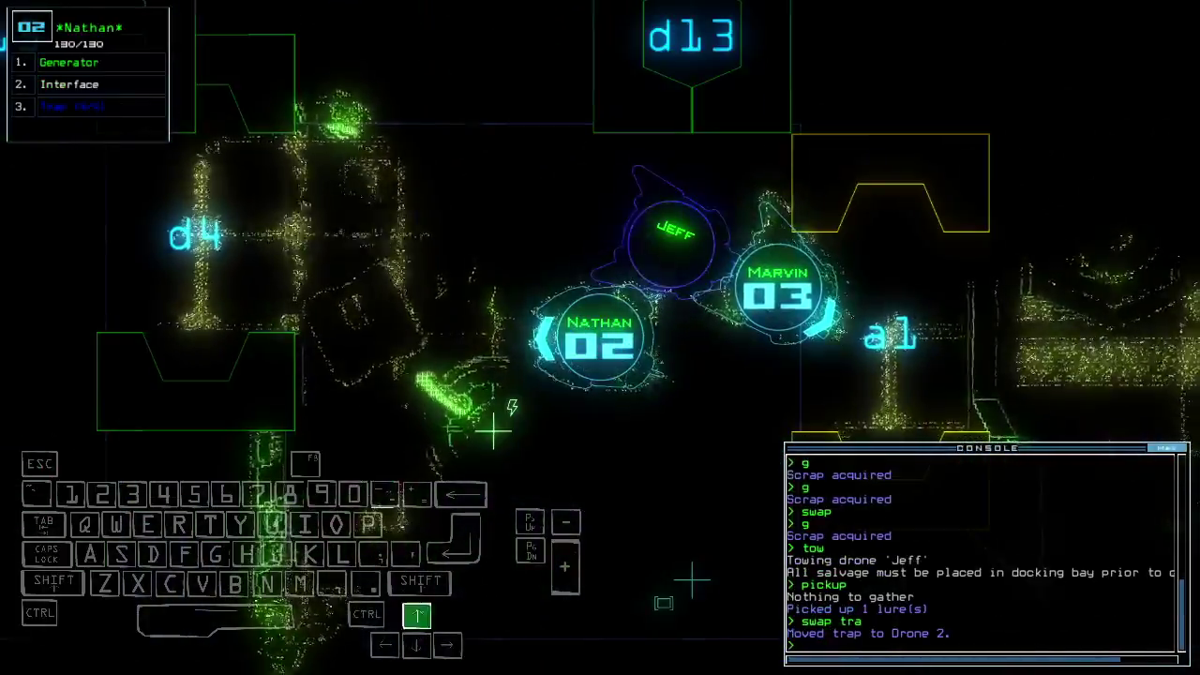
key(Return)
text(to)
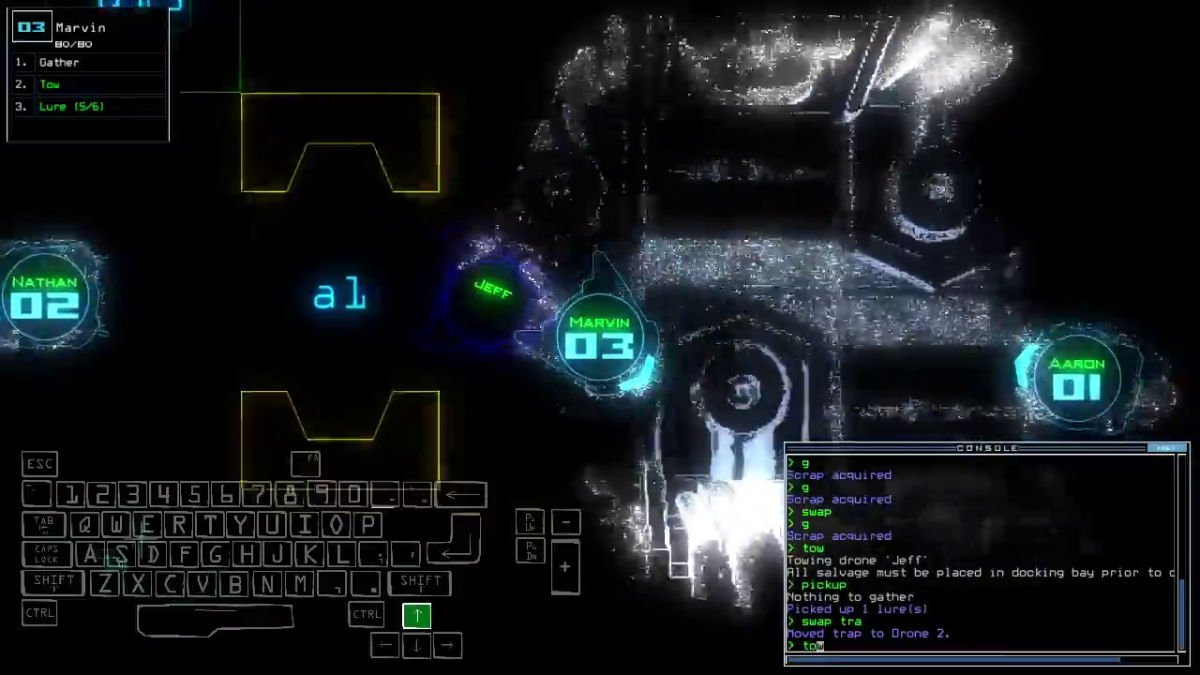
text(w)
key(Return)
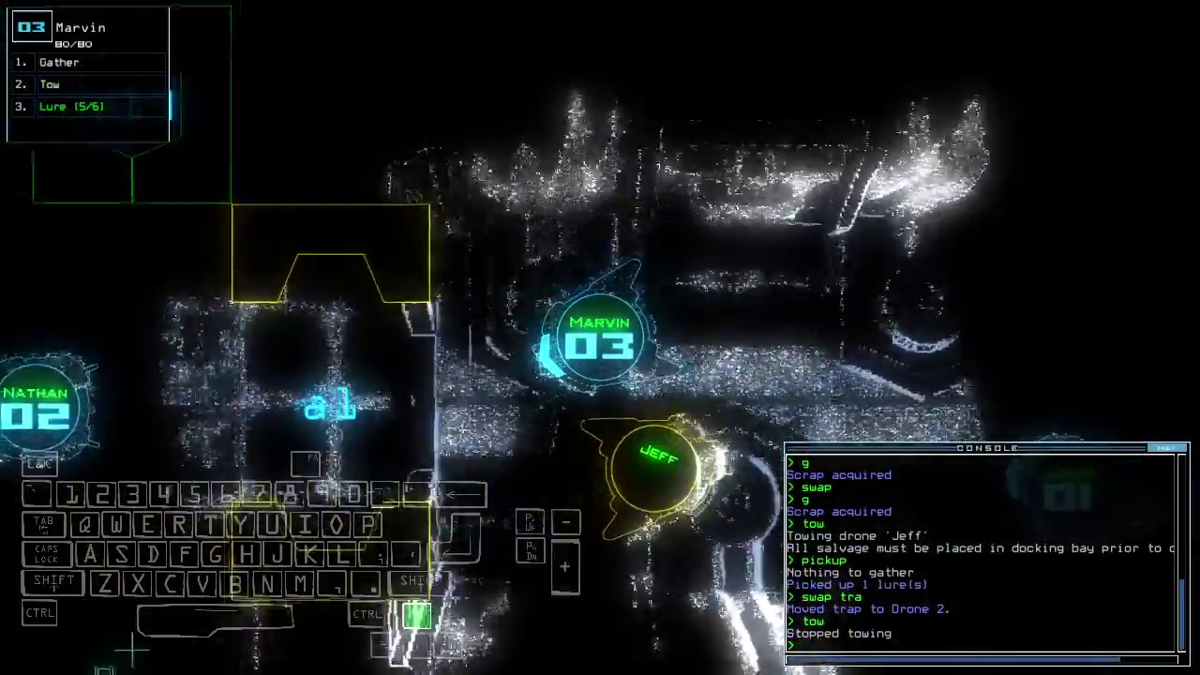
key(Up)
text(d1)
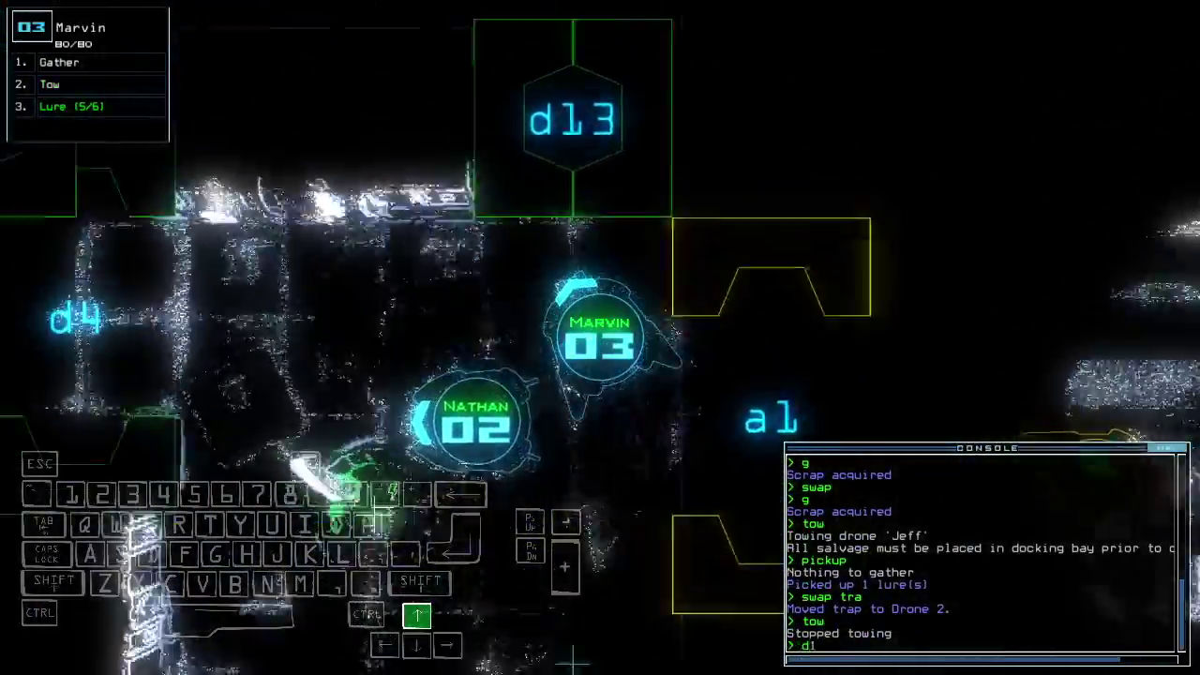
text(3)
key(Return)
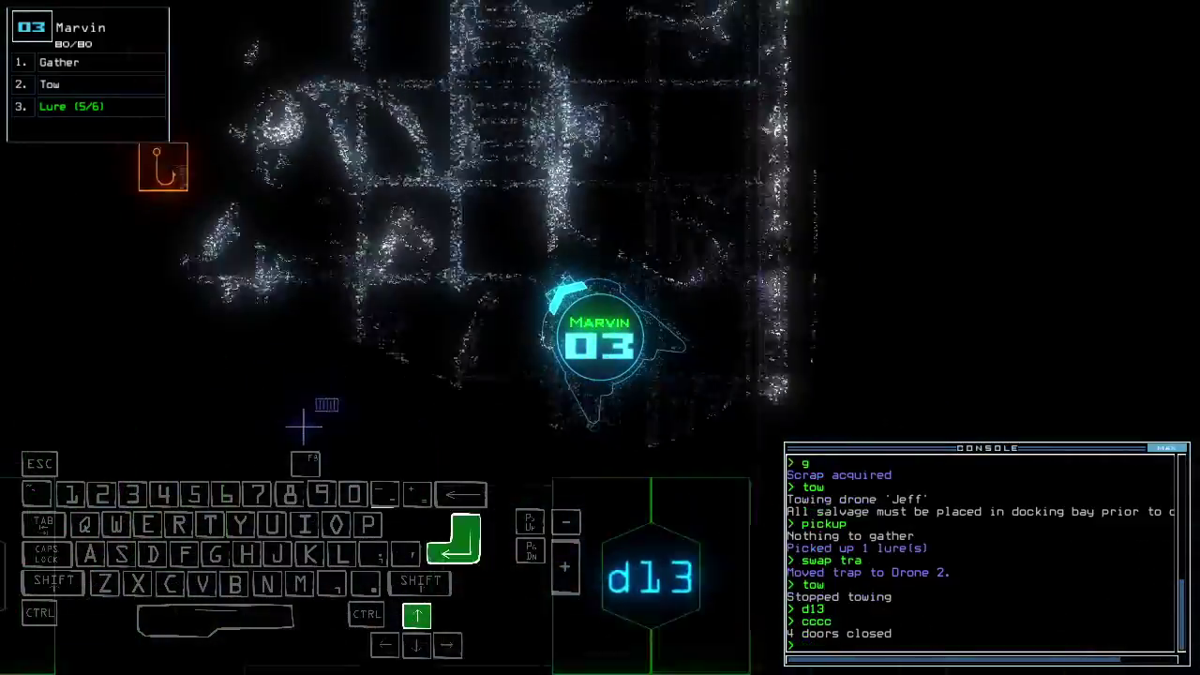
text(pi)
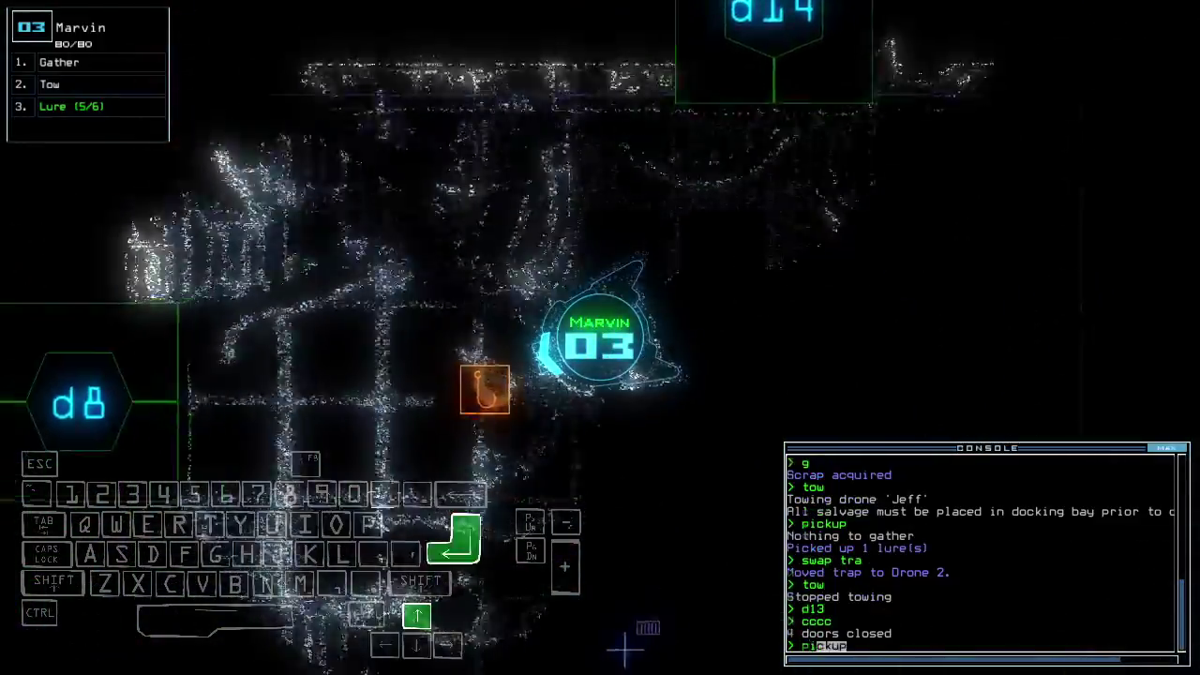
- Pick up a lure, drop lures past d14 and d5, and gather scrap beyond d6
key(Return)
text(d14)
key(Return)
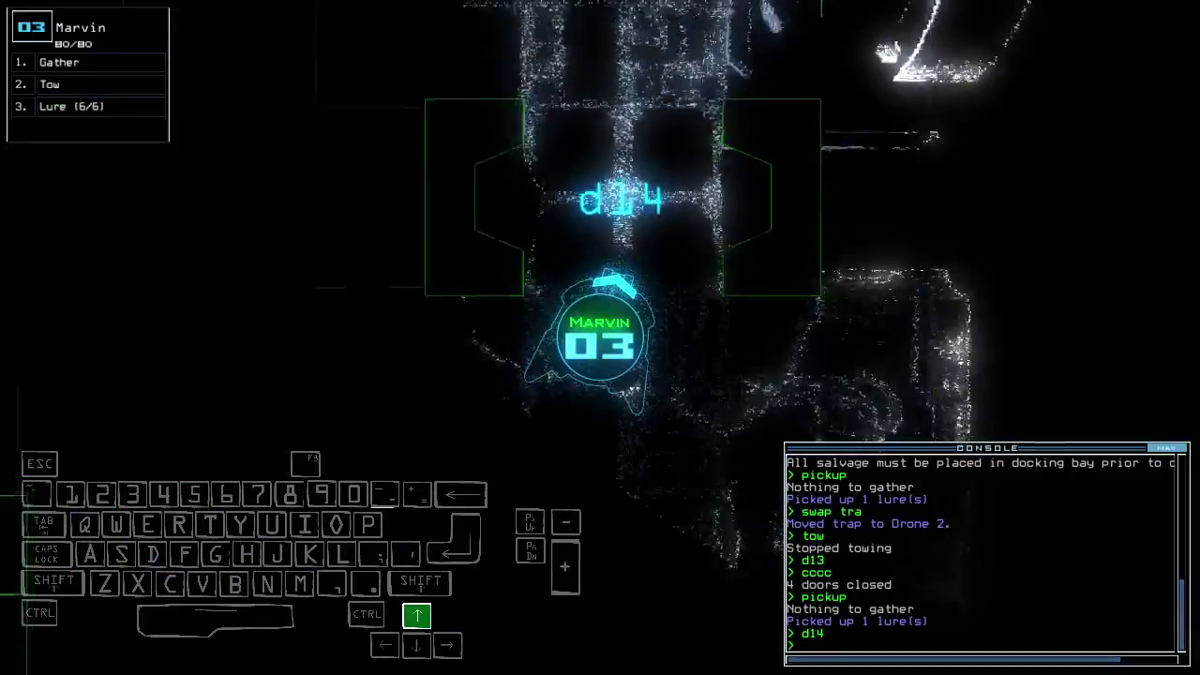
text(l)
key(Return)
text(d5)
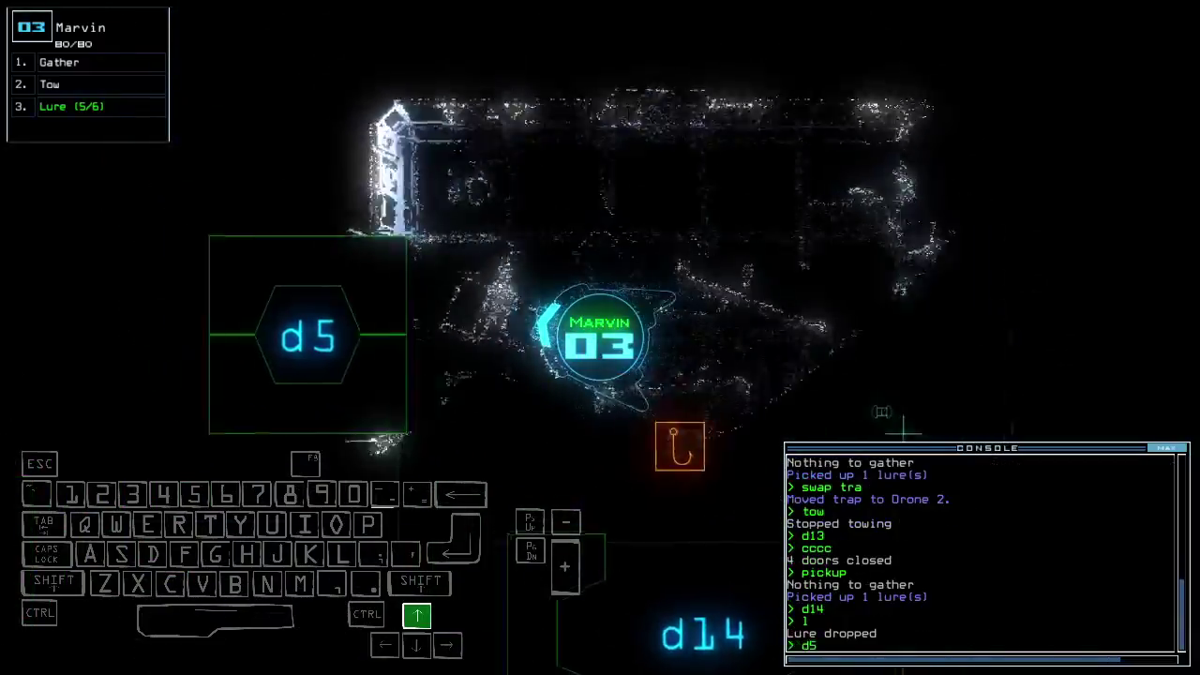
key(Return)
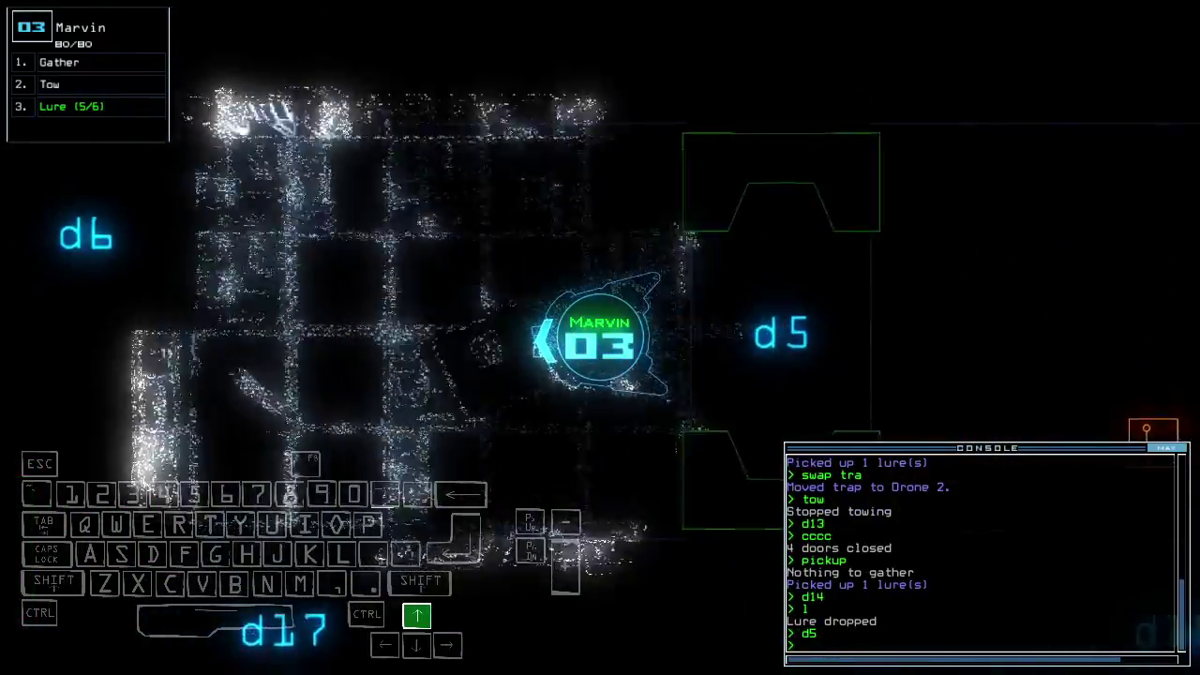
text(l)
key(Up)
key(Right)
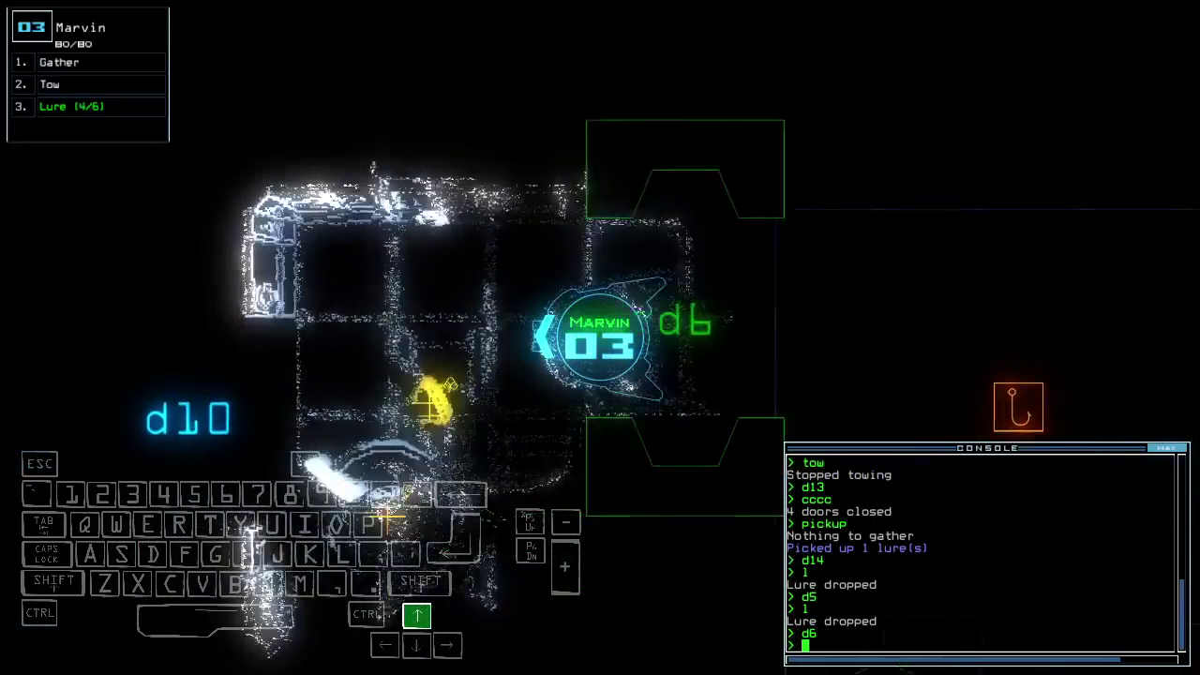
text(g)
key(Return)
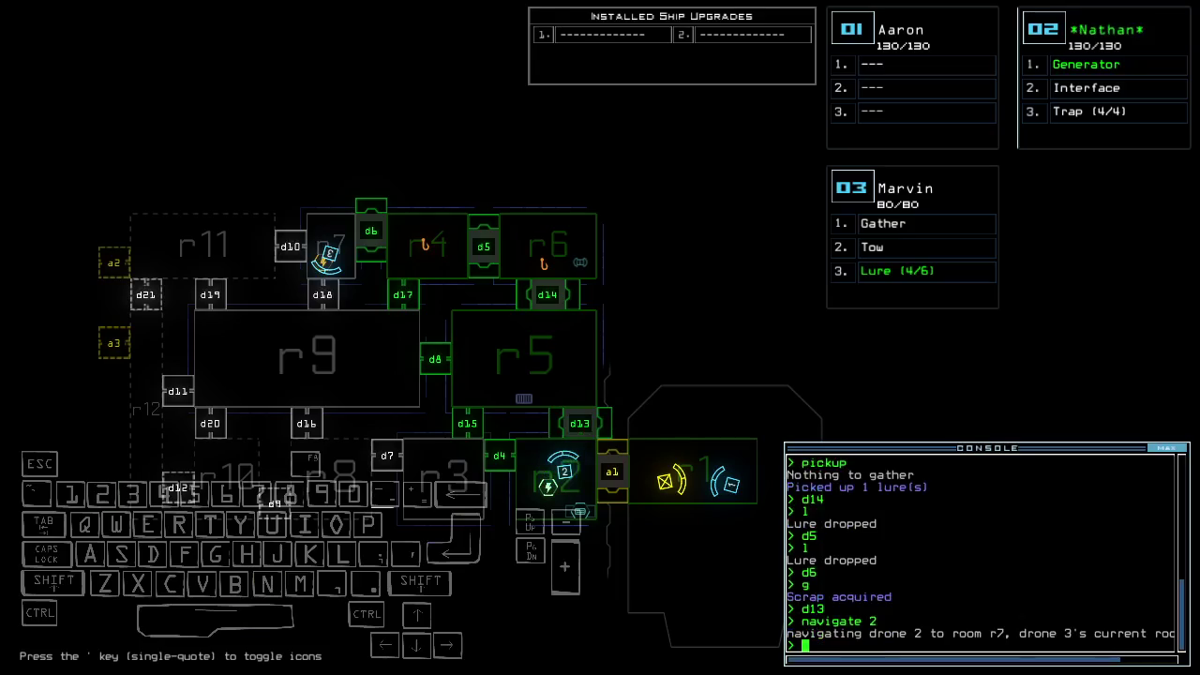
text(ra)
- Seal room r1 with 'ra' and have Marvin pick up two lures, restoring 6/6
key(Return)
key(Down)
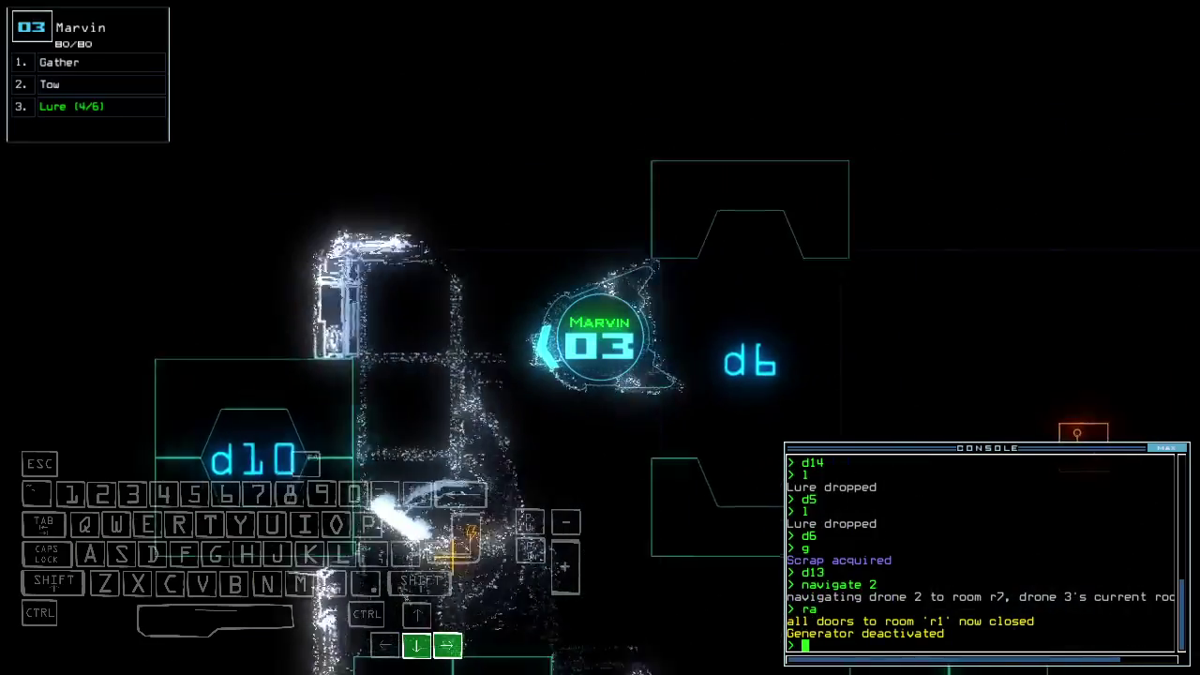
text(pickup)
key(Return)
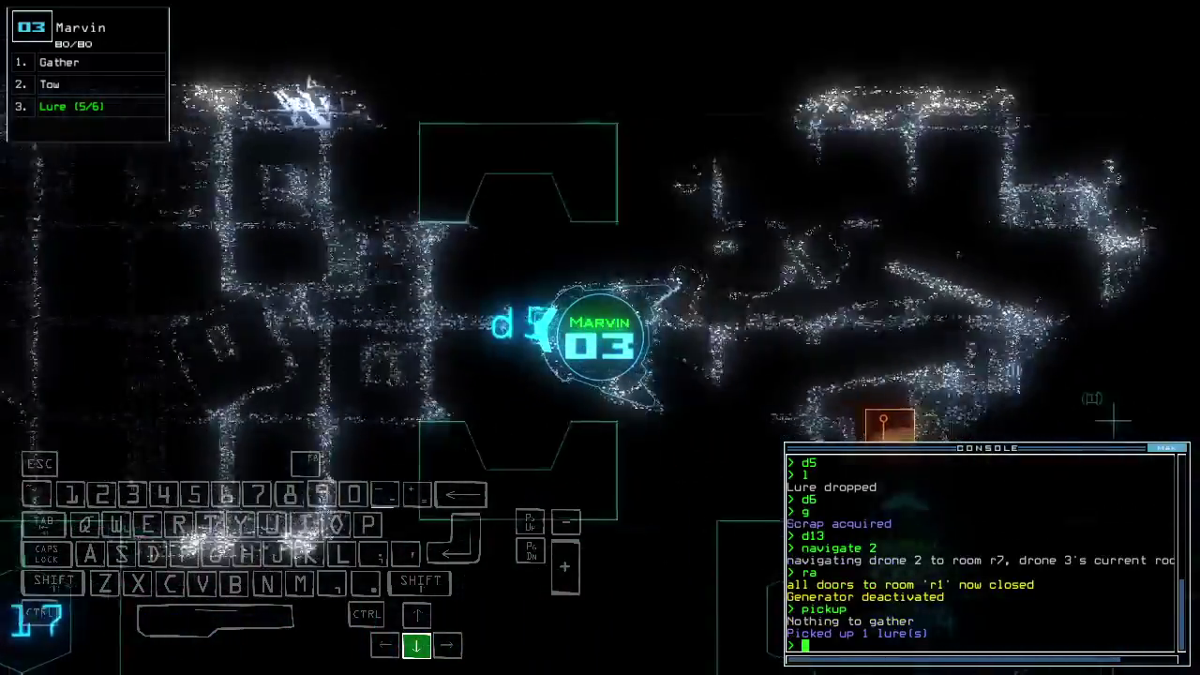
text(pickup)
key(Return)
key(Up)
key(Up)
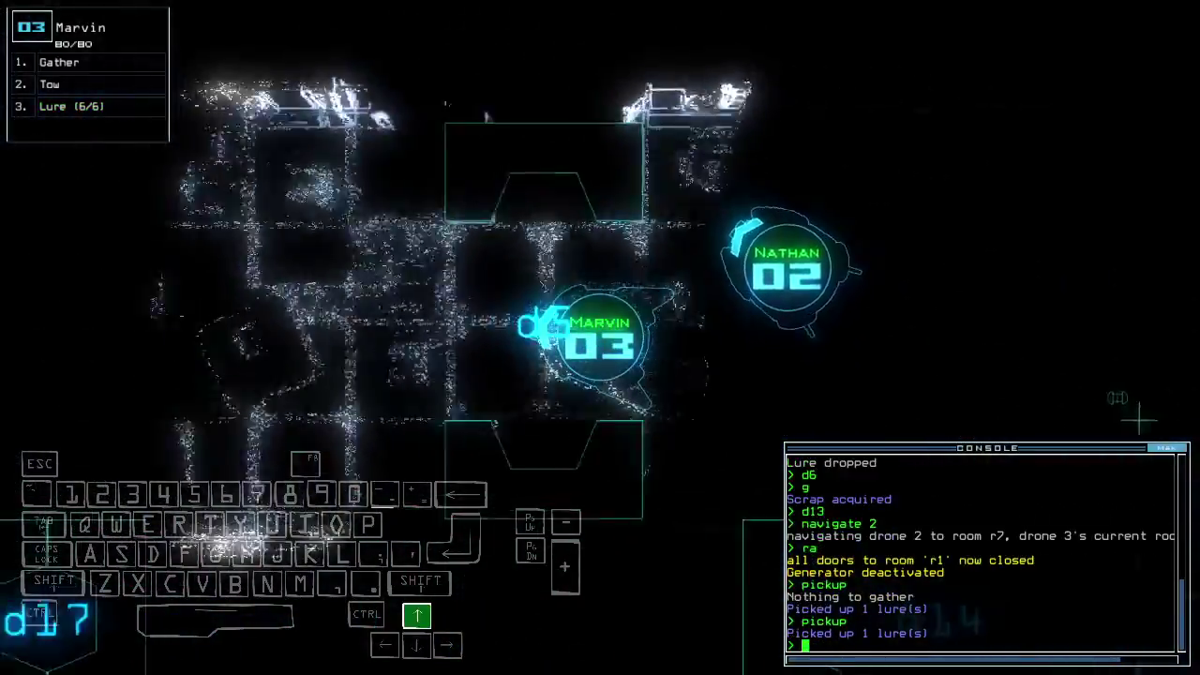
key(Up)
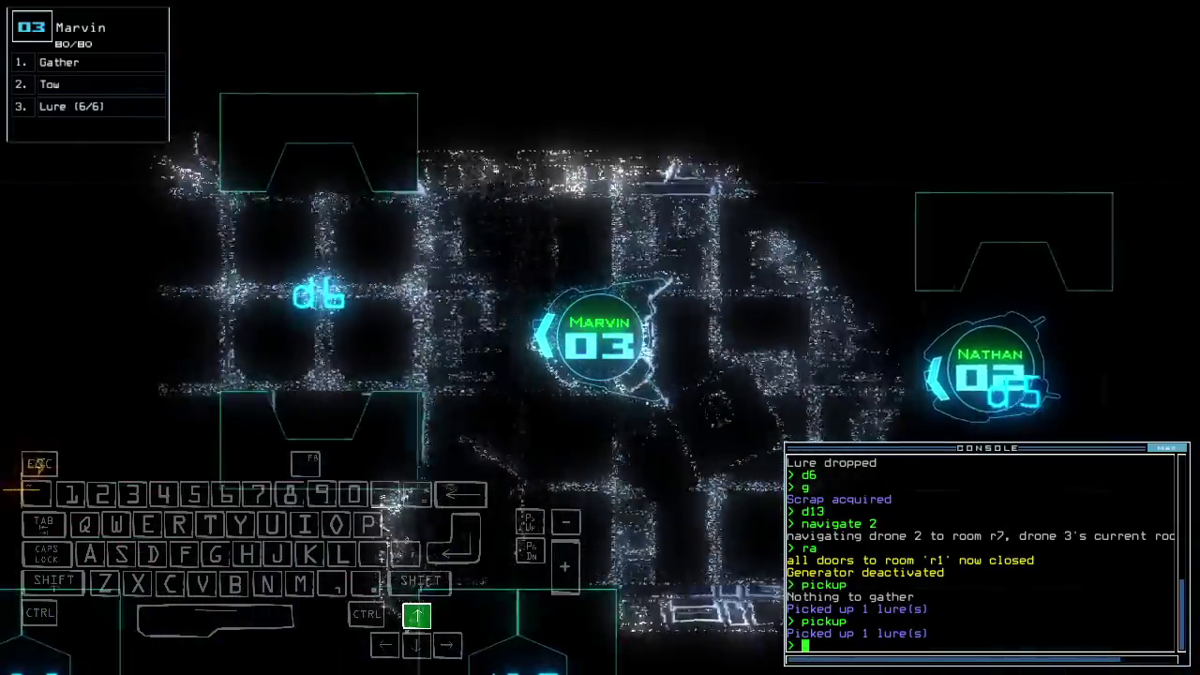
key(Right)
- Fly Nathan to the generator and switch it on
key(Tab)
key(2)
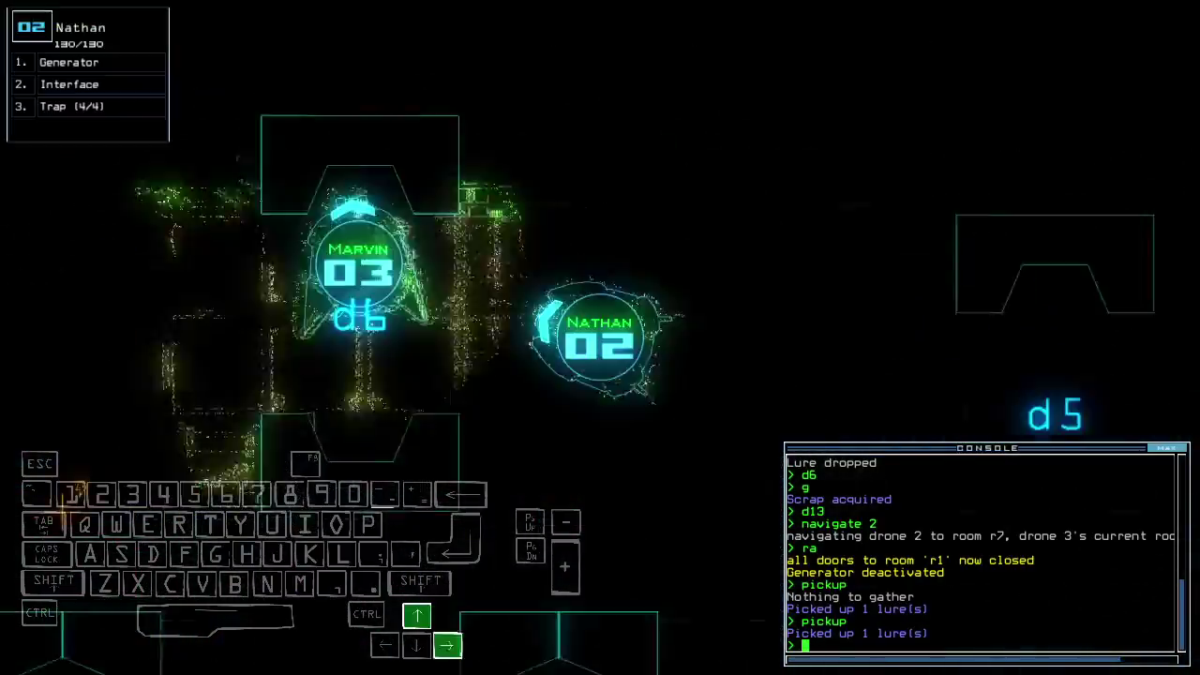
key(Up)
key(Up)
key(Up)
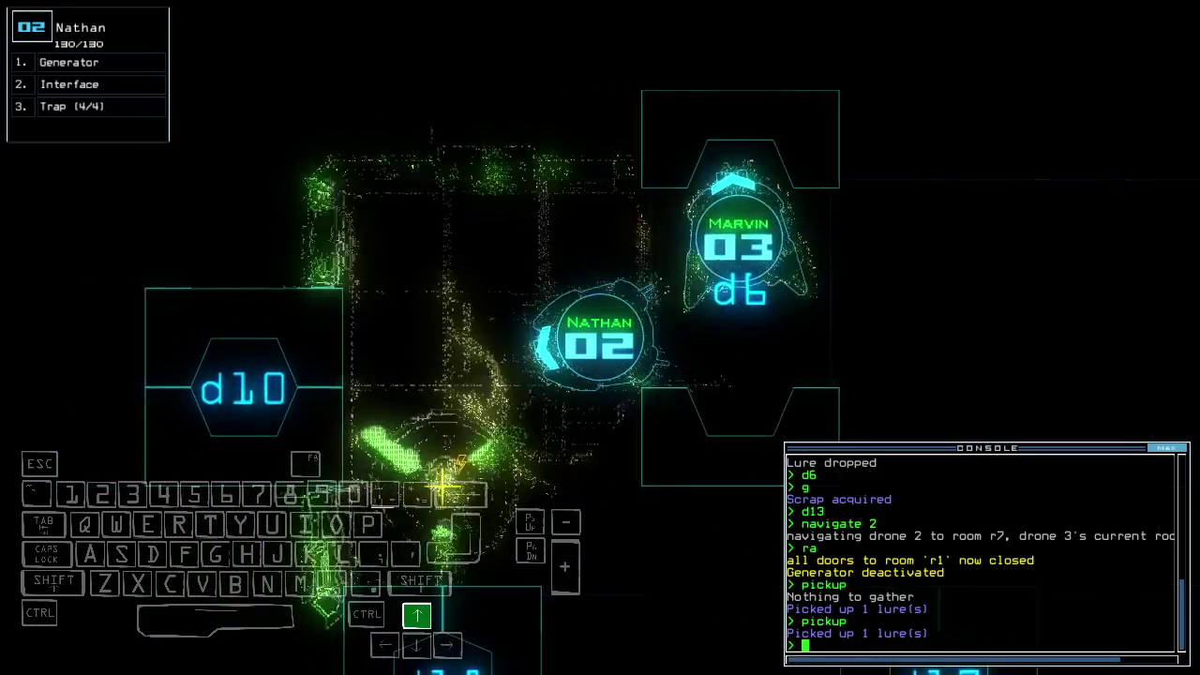
text(generator)
key(Return)
key(Tab)
key(Left)
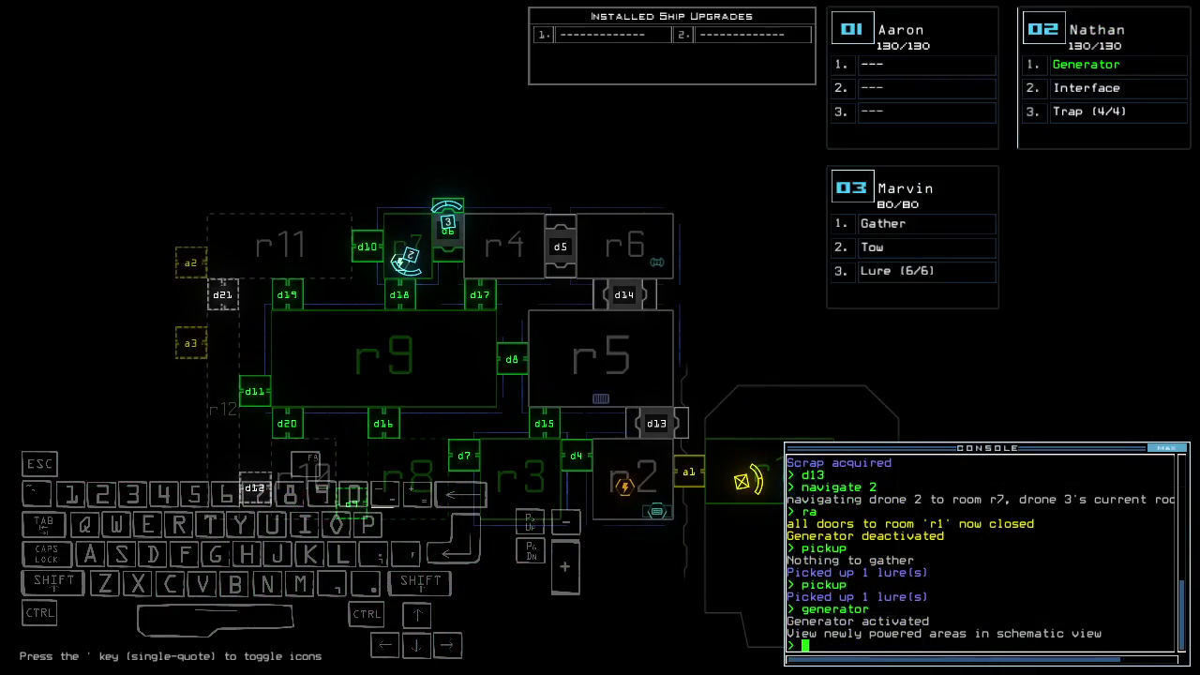
- Back Nathan off the generator, pan the schematic map, and return to Nathan's camera
key(Tab)
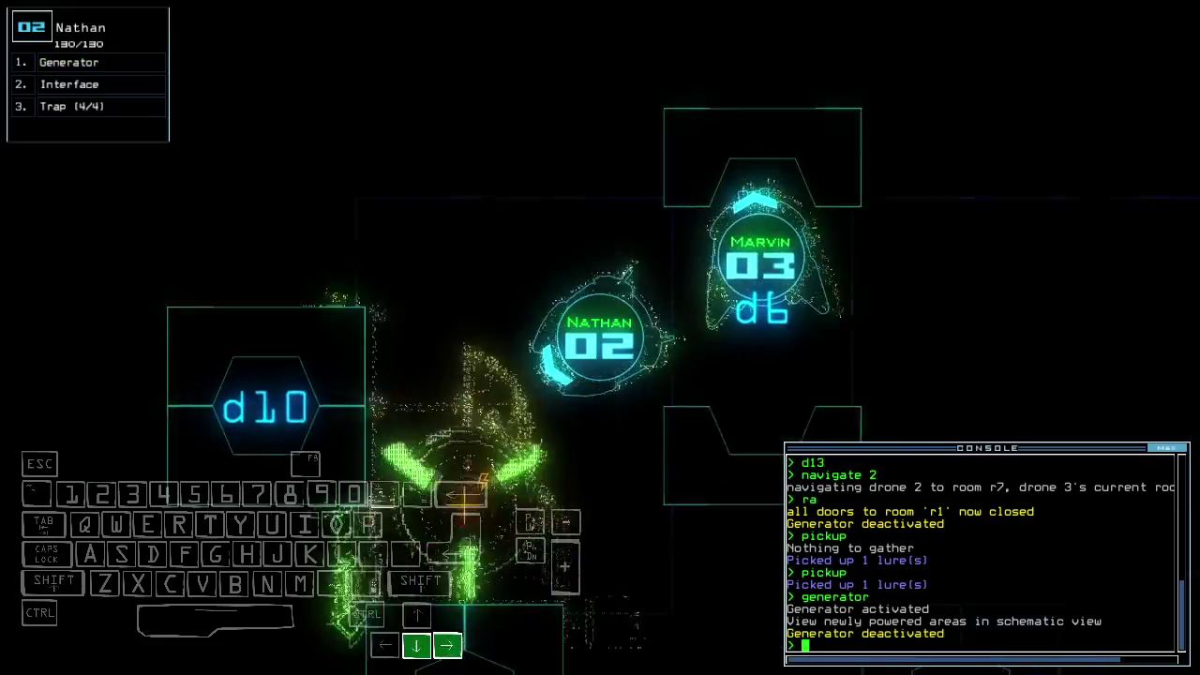
key(Down)
key(Down)
key(Tab)
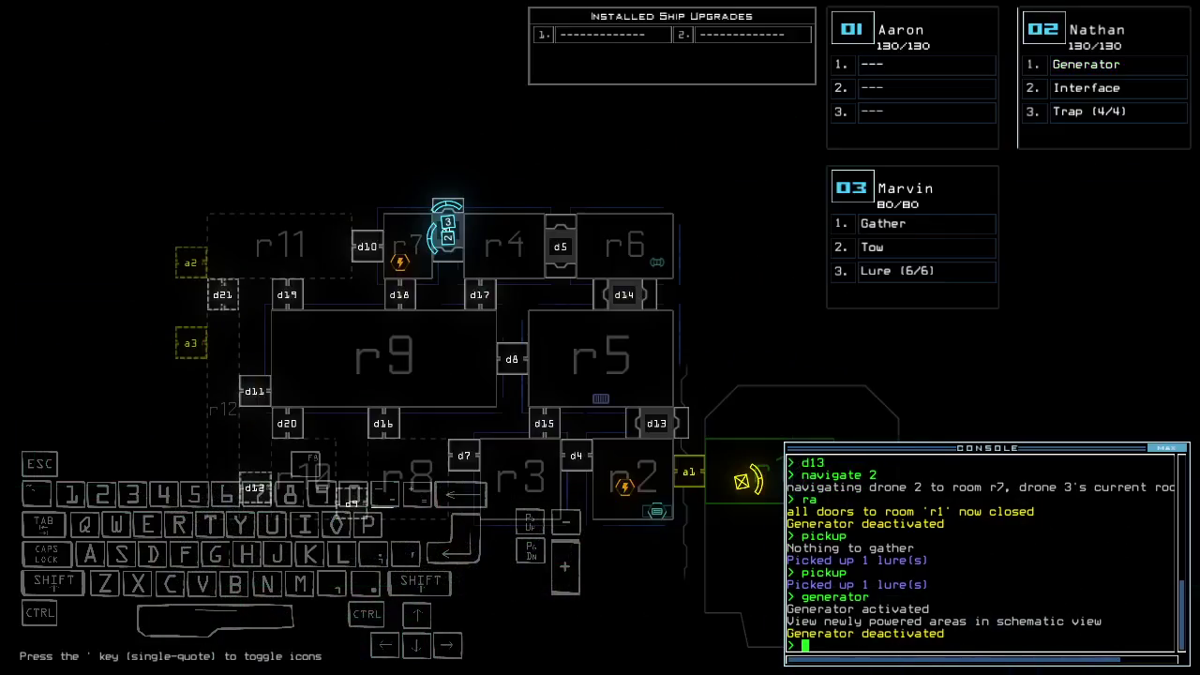
key(Left)
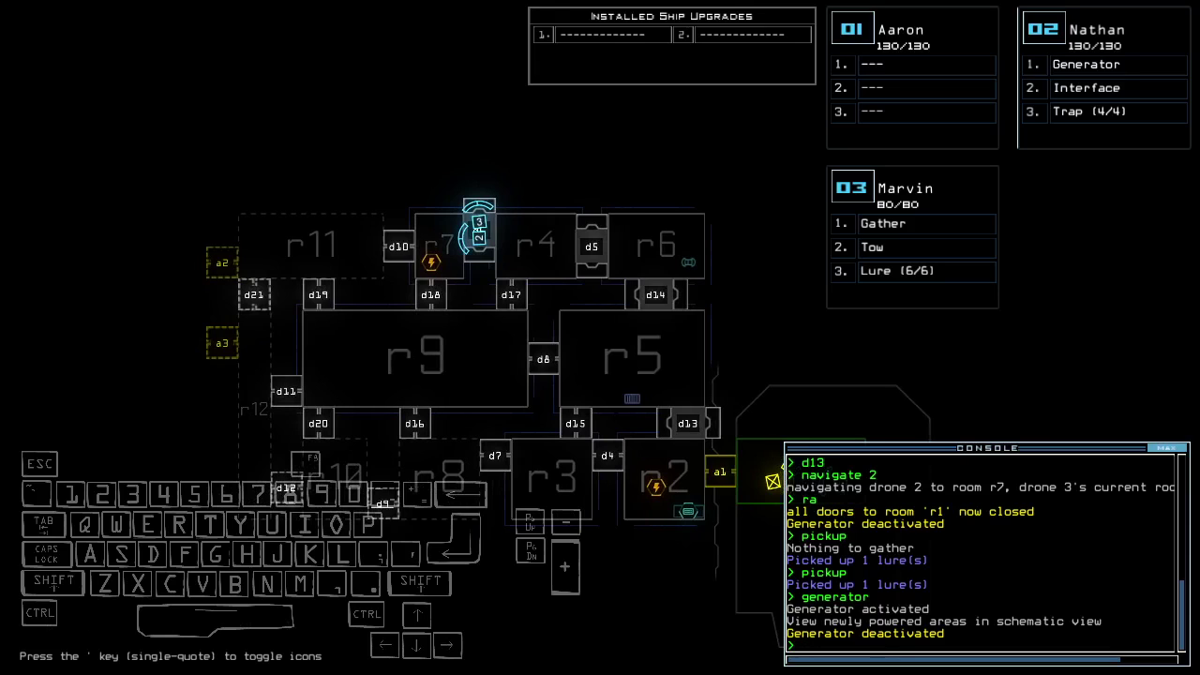
key(Left)
key(Left)
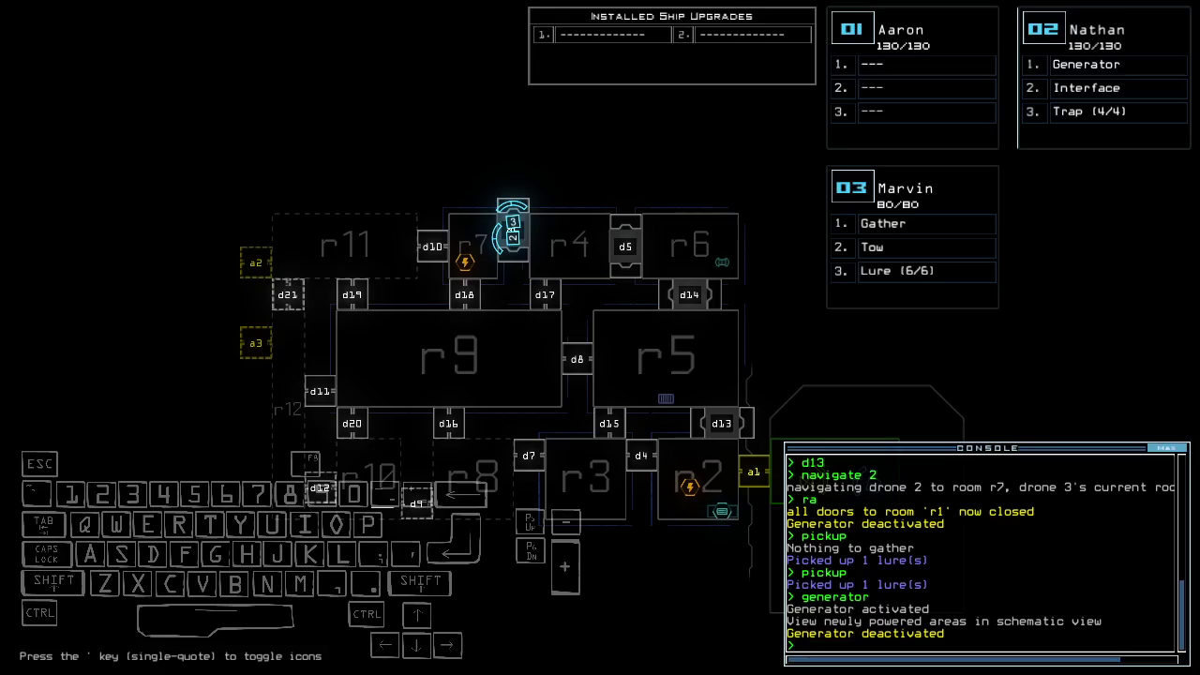
key(space)
key(Down)
key(Down)
- Drive Nathan to the generator and switch it on
key(Up)
key(Left)
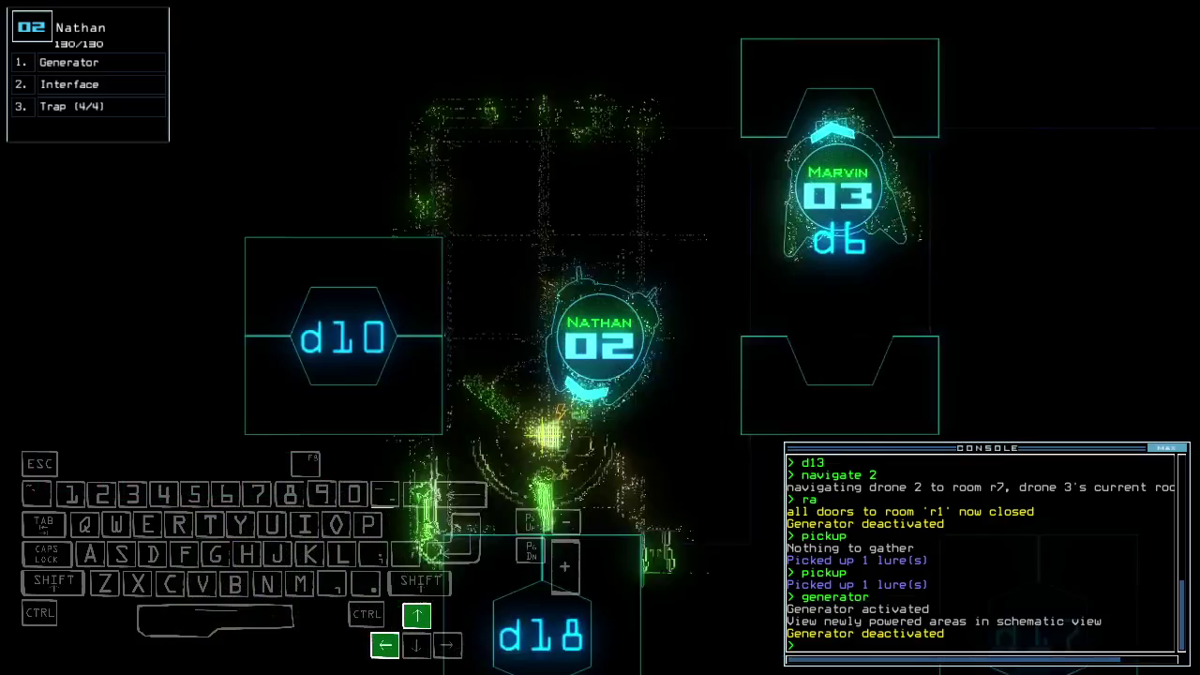
text(generator)
key(Return)
key(space)
key(space)
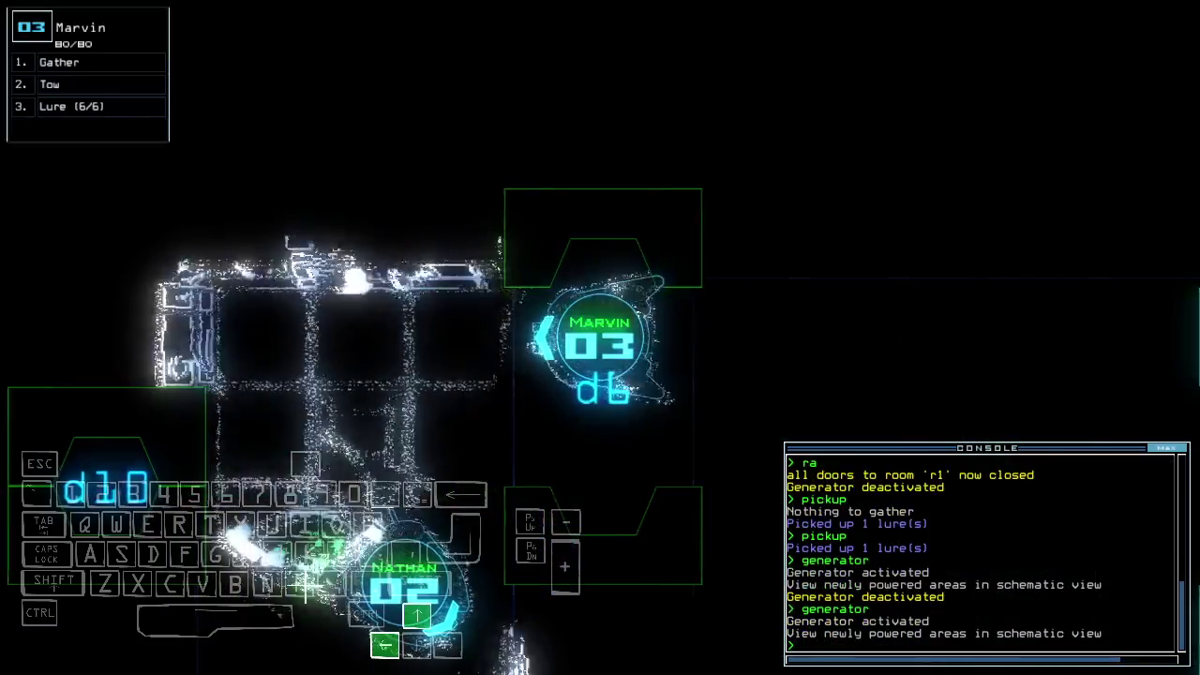
- Steer Nathan up and left, then open door d18
key(Up)
key(Left)
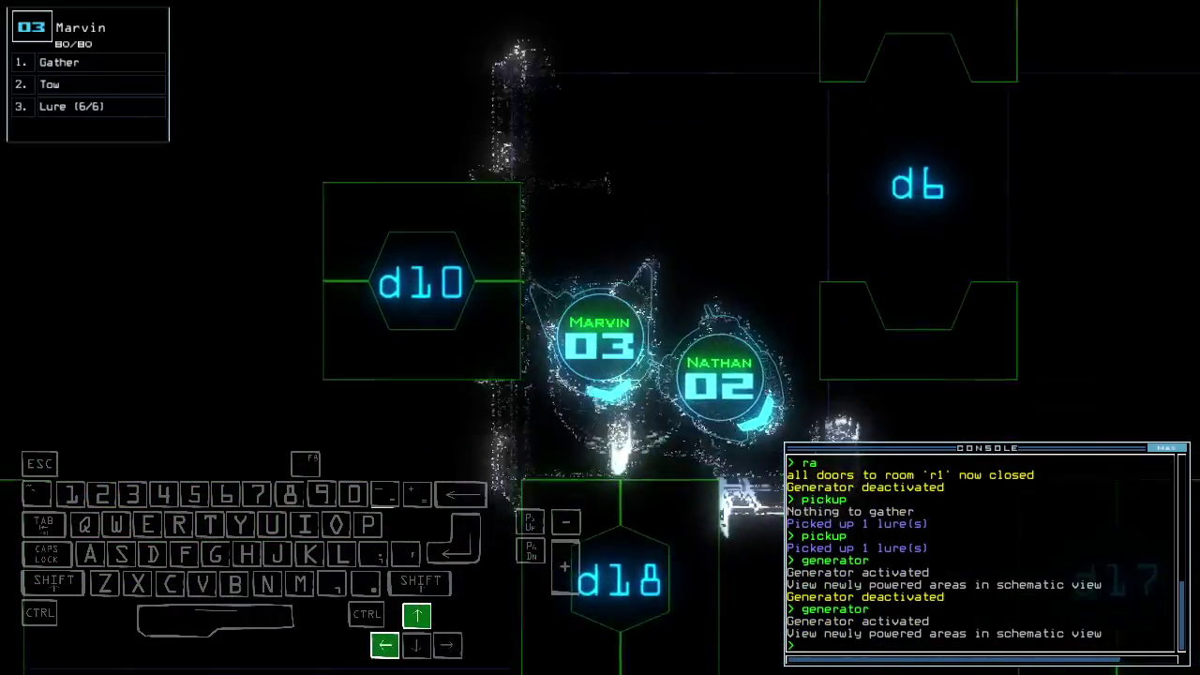
text(d18)
key(Return)
key(space)
key(space)
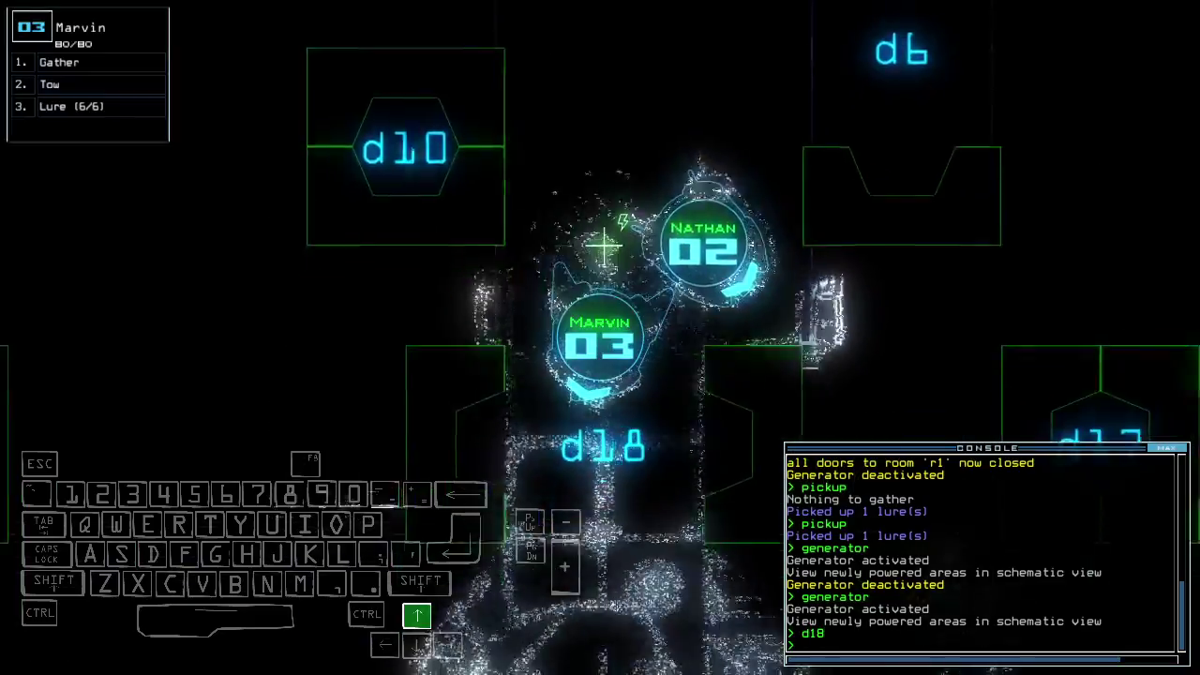
- Fly Marvin through door d18, drop a lure, back away and close d18
key(Up)
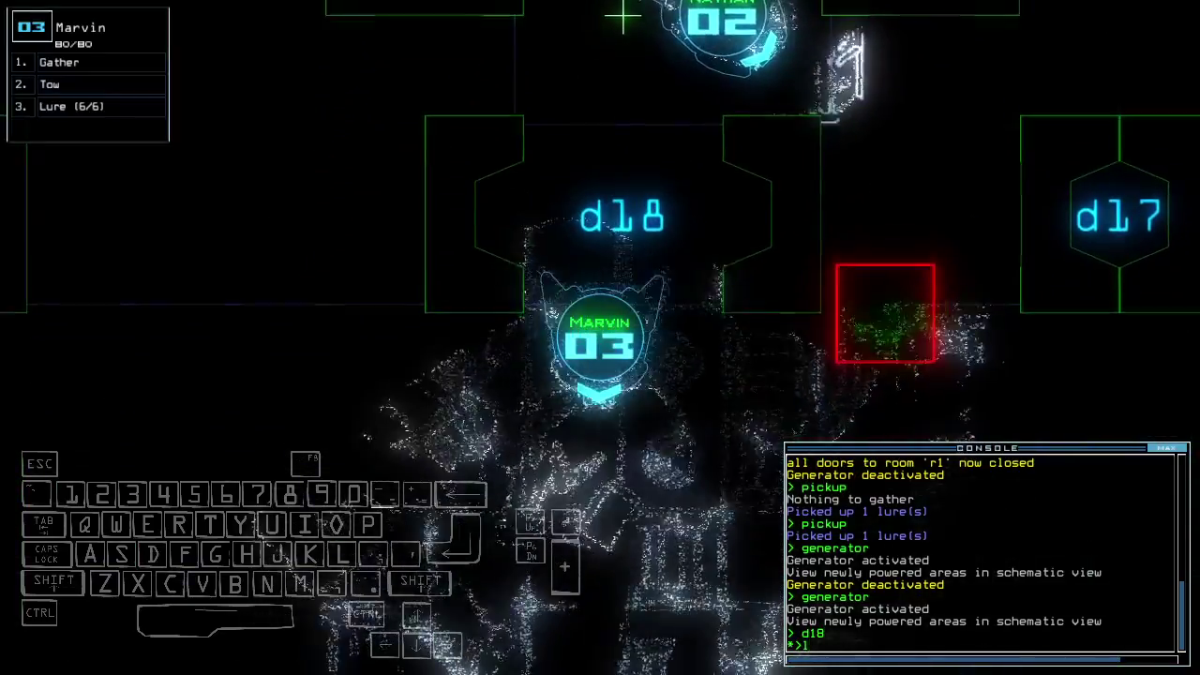
key(Return)
key(Down)
text(d18)
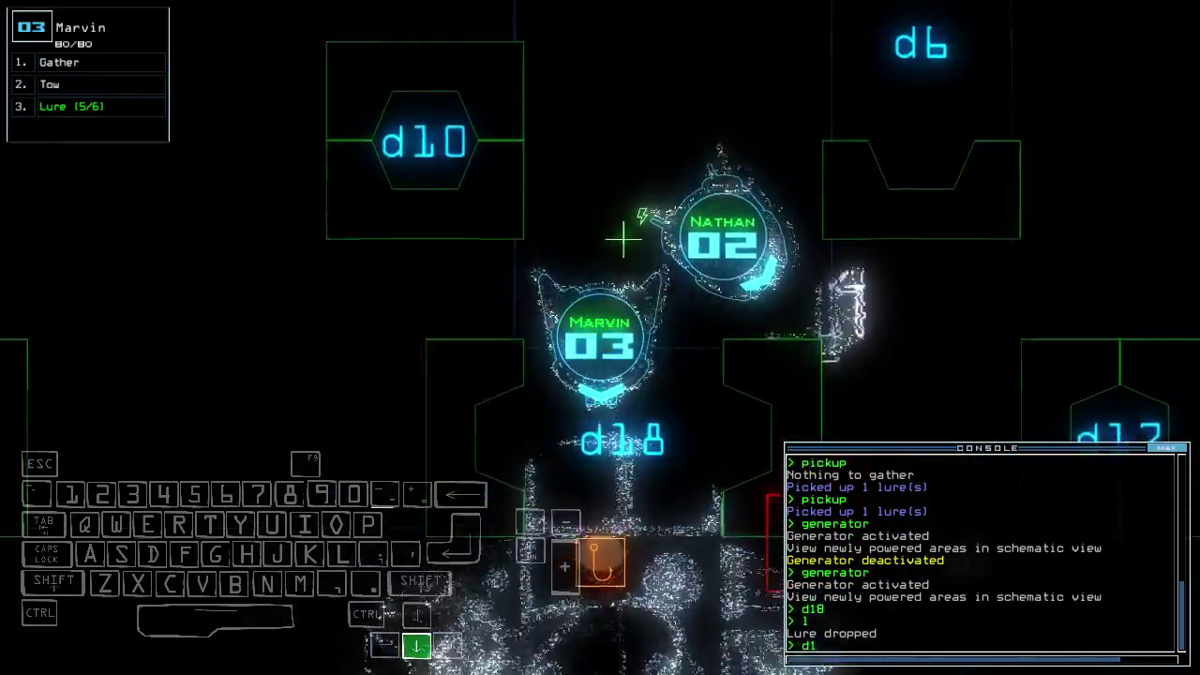
key(Return)
key(space)
text(7 d19 d8 d16 d20)
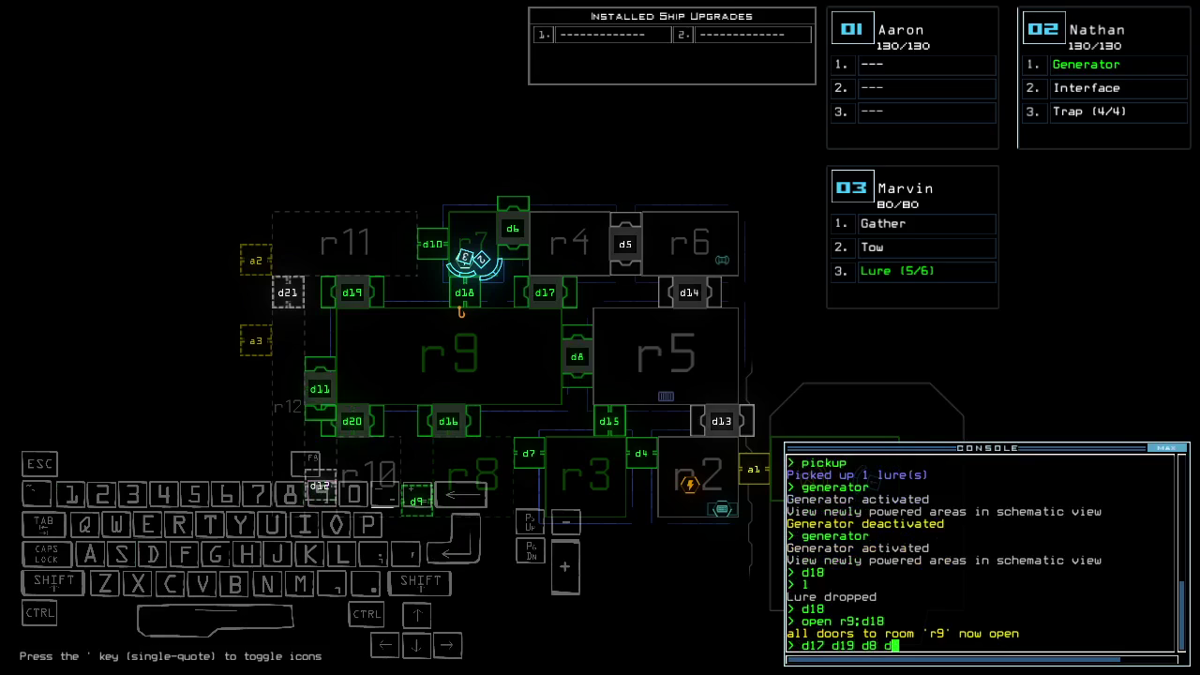
text( d11)
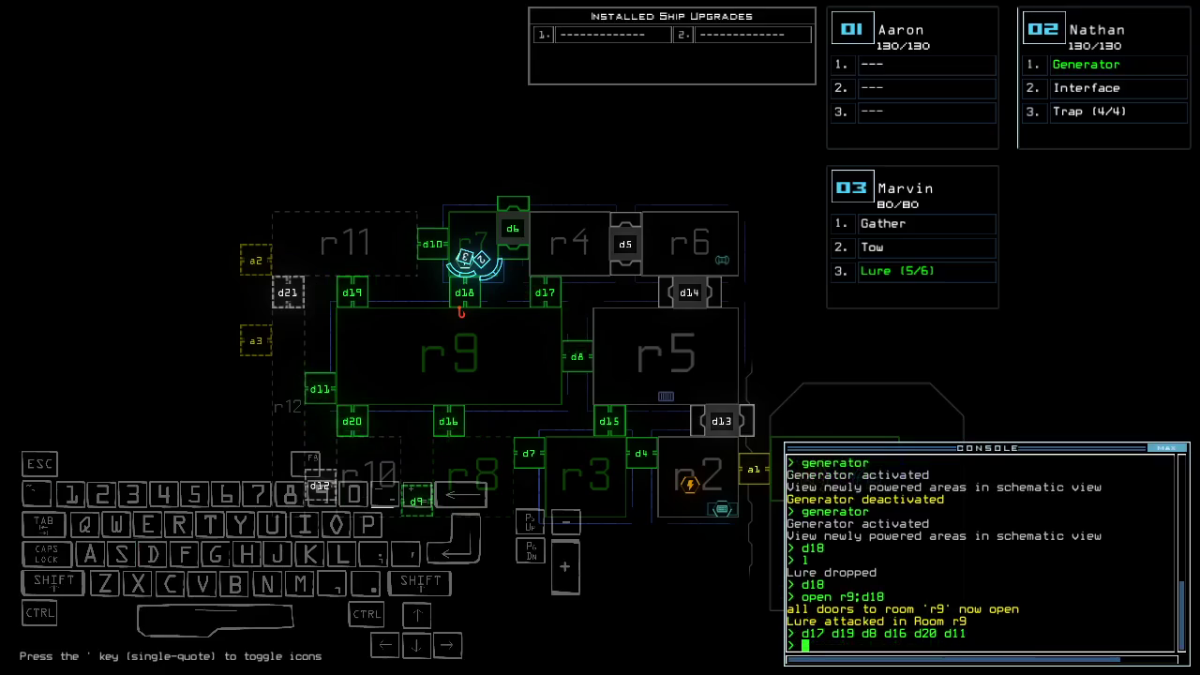
- Close room r9's doors, open d10, and fly Marvin in to gather scrap
key(Return)
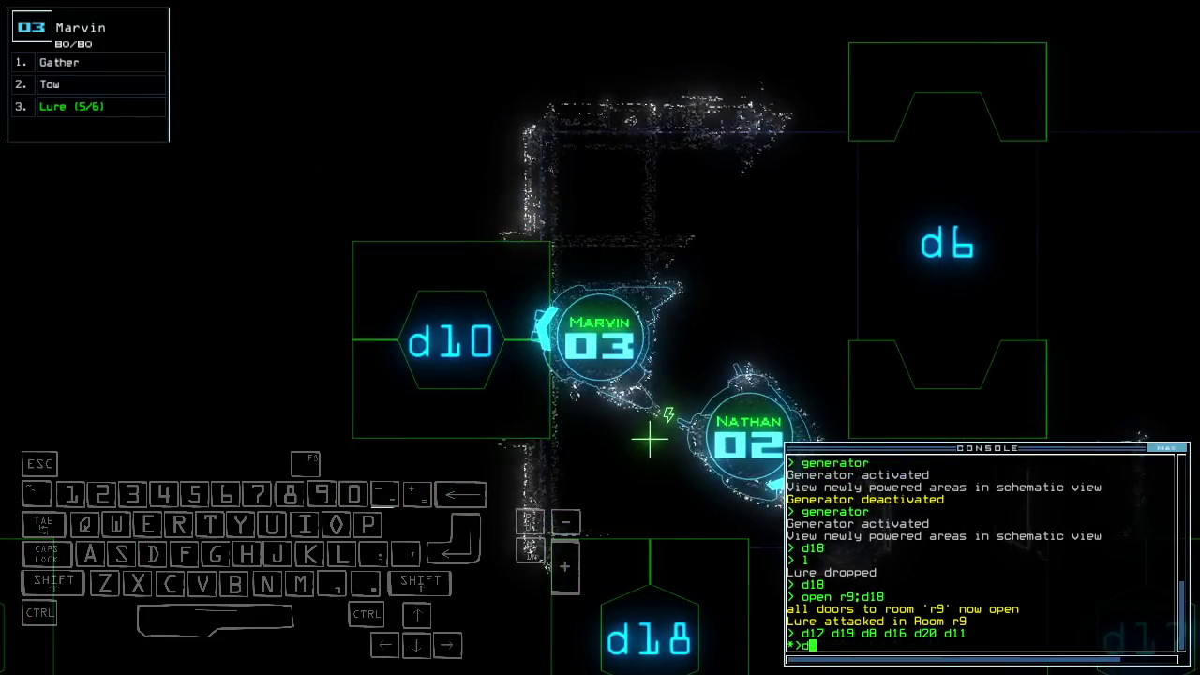
text(d10)
key(Return)
key(Left)
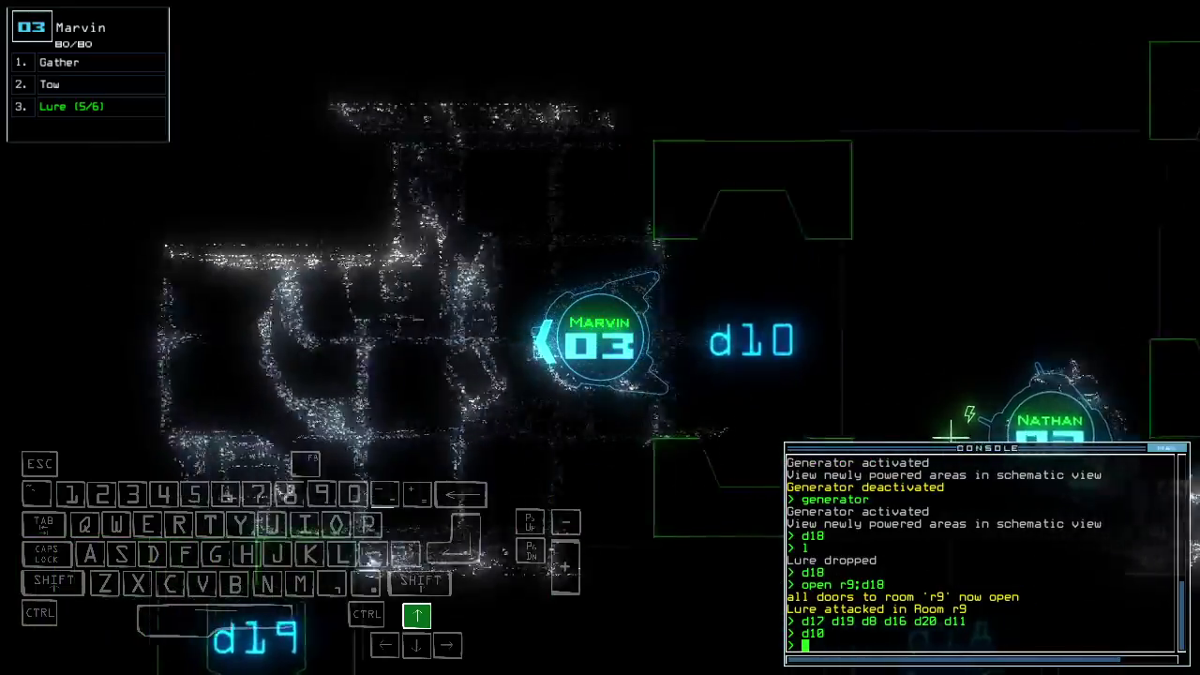
key(Up)
key(Up)
key(Up)
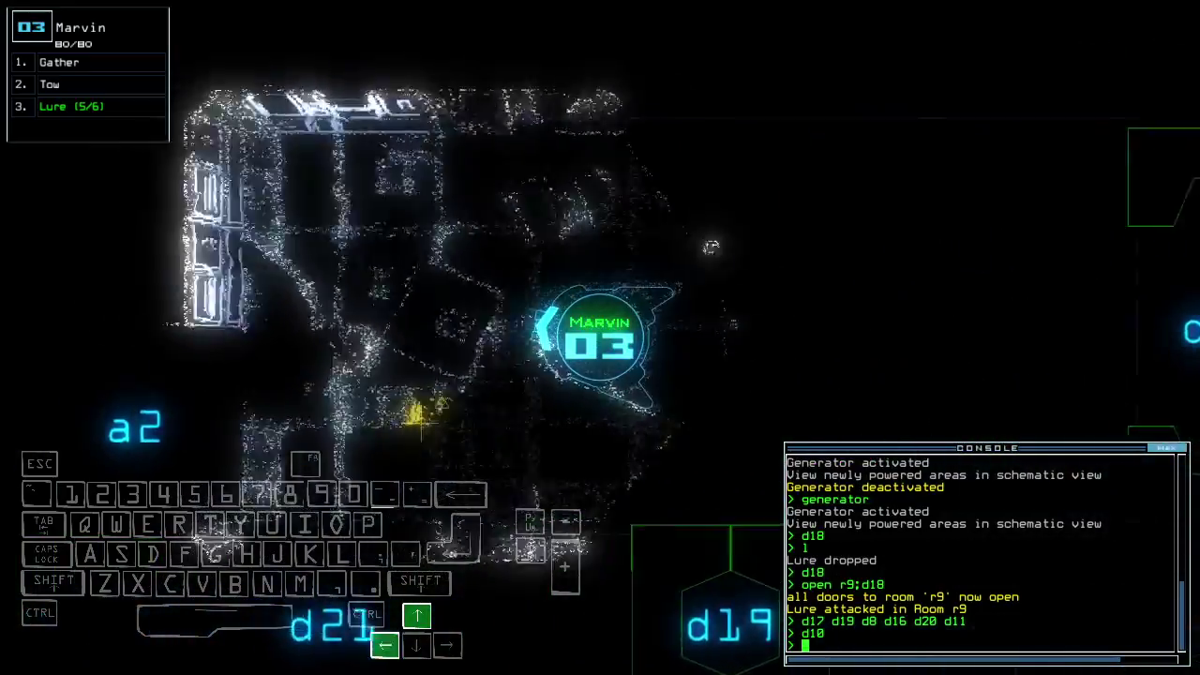
key(Right)
text(g)
key(Return)
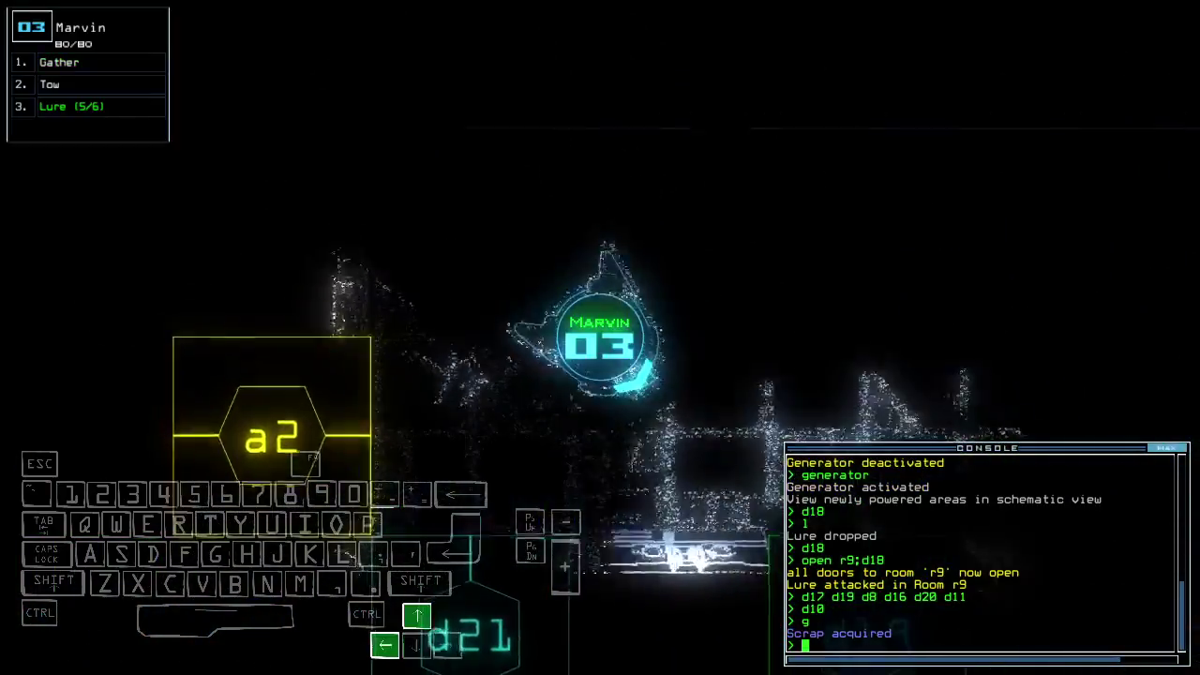
text(d19)
- Open doors d19 and d11 and fly Marvin through the rooms beyond
key(Return)
key(Up)
key(Up)
key(Up)
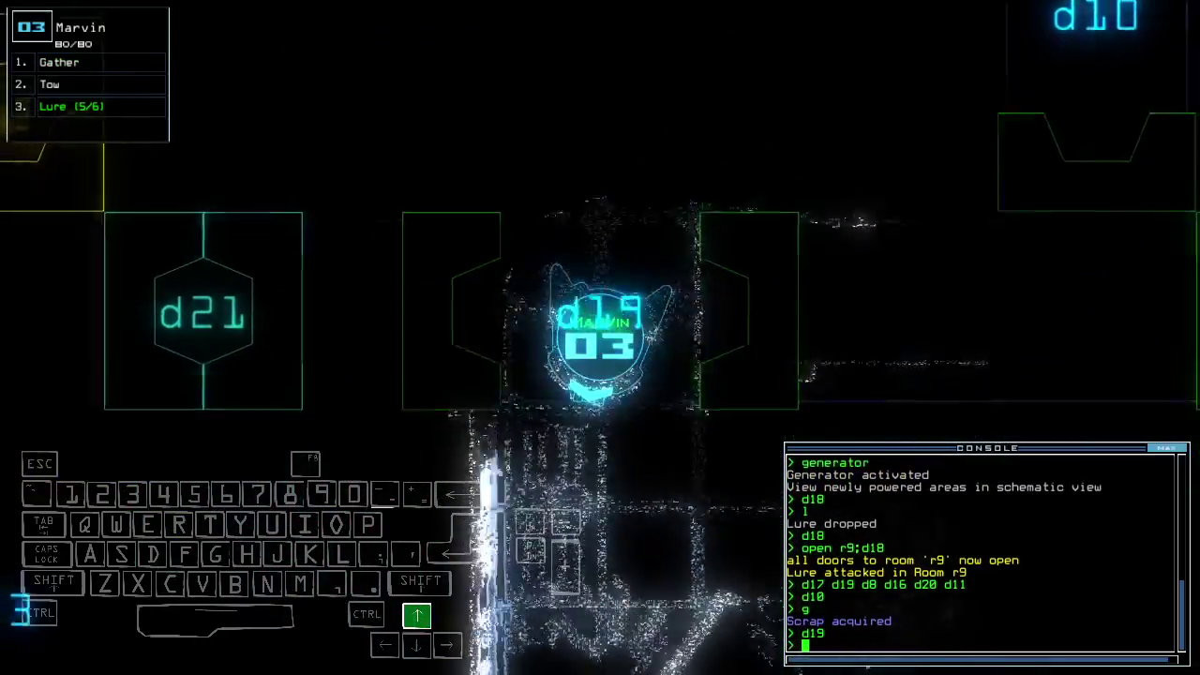
key(Up)
key(Up)
text(d11)
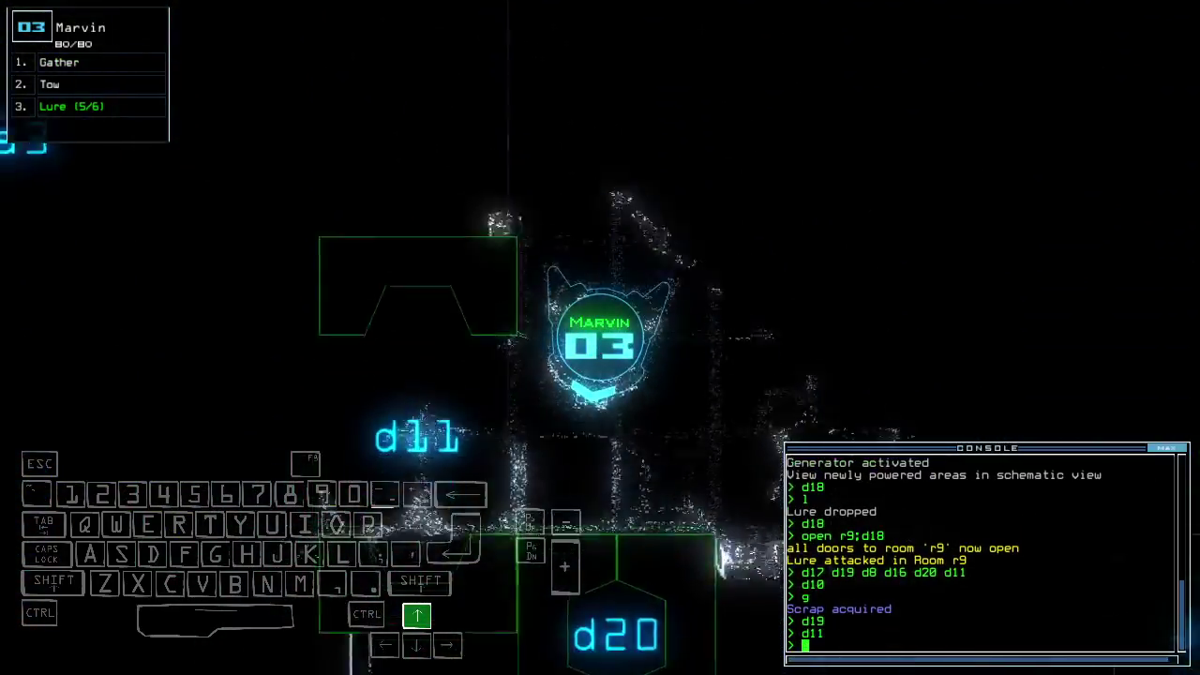
key(Return)
key(Right)
key(Up)
key(Up)
key(Right)
text(cccc)
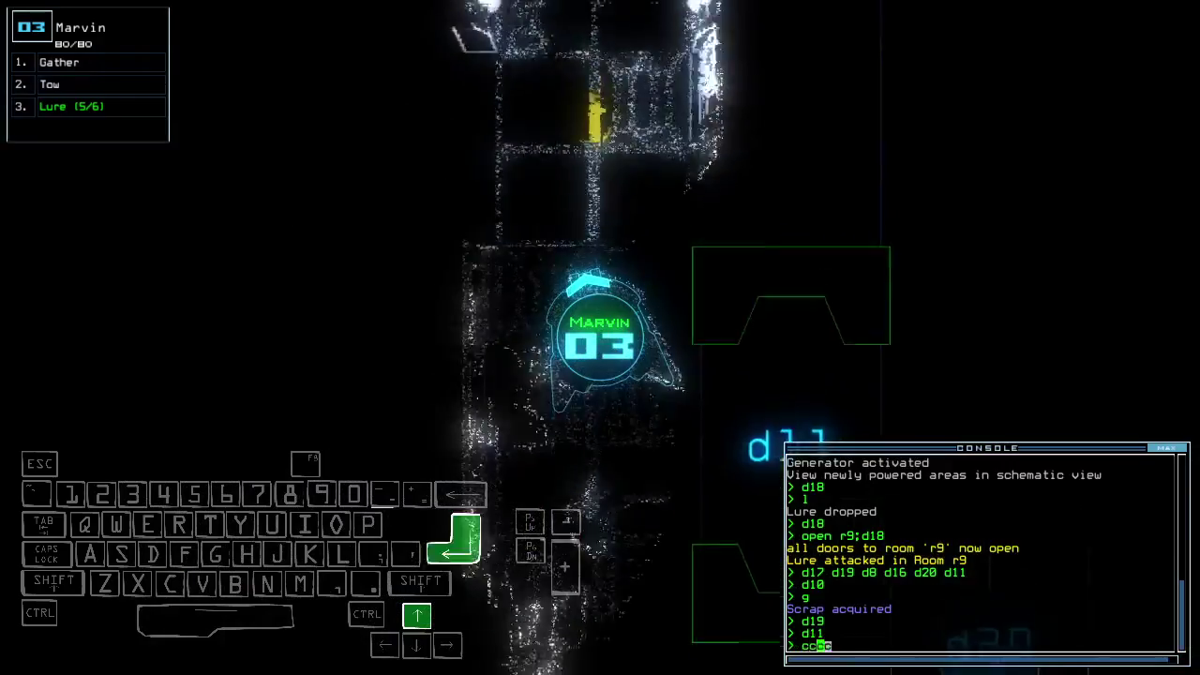
- Close four doors, gather more scrap with Marvin, and drive it back to the schematic view
key(Return)
text(g)
key(Return)
key(Right)
key(Up)
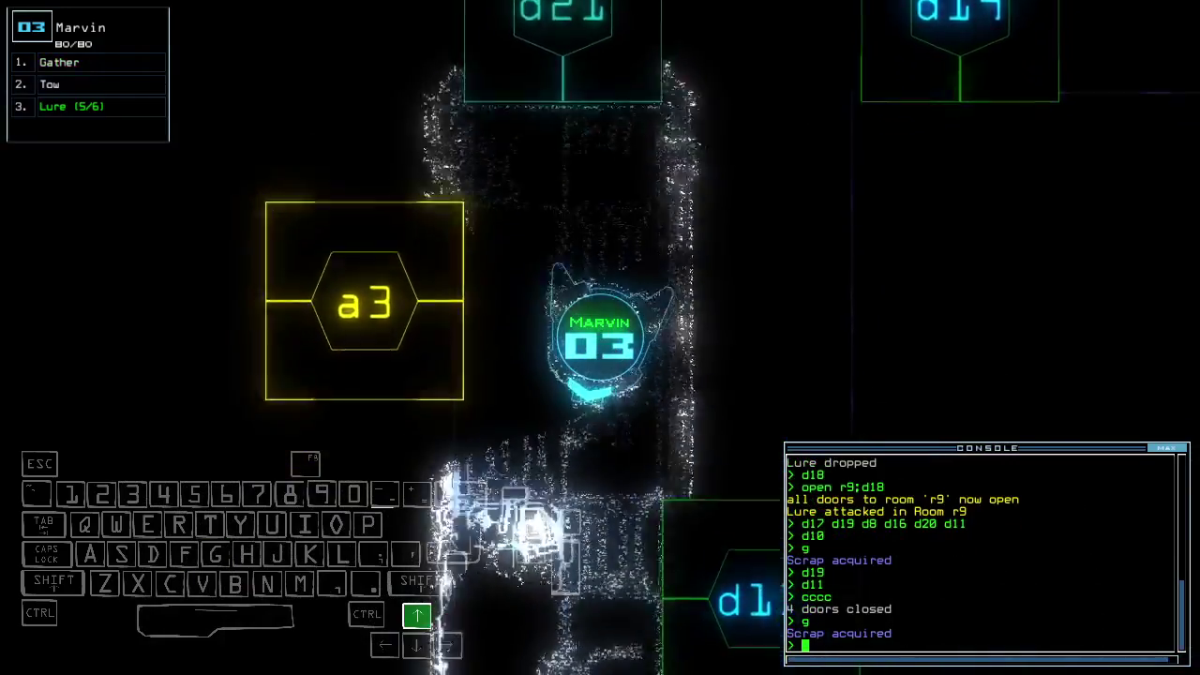
key(Down)
key(Up)
key(Up)
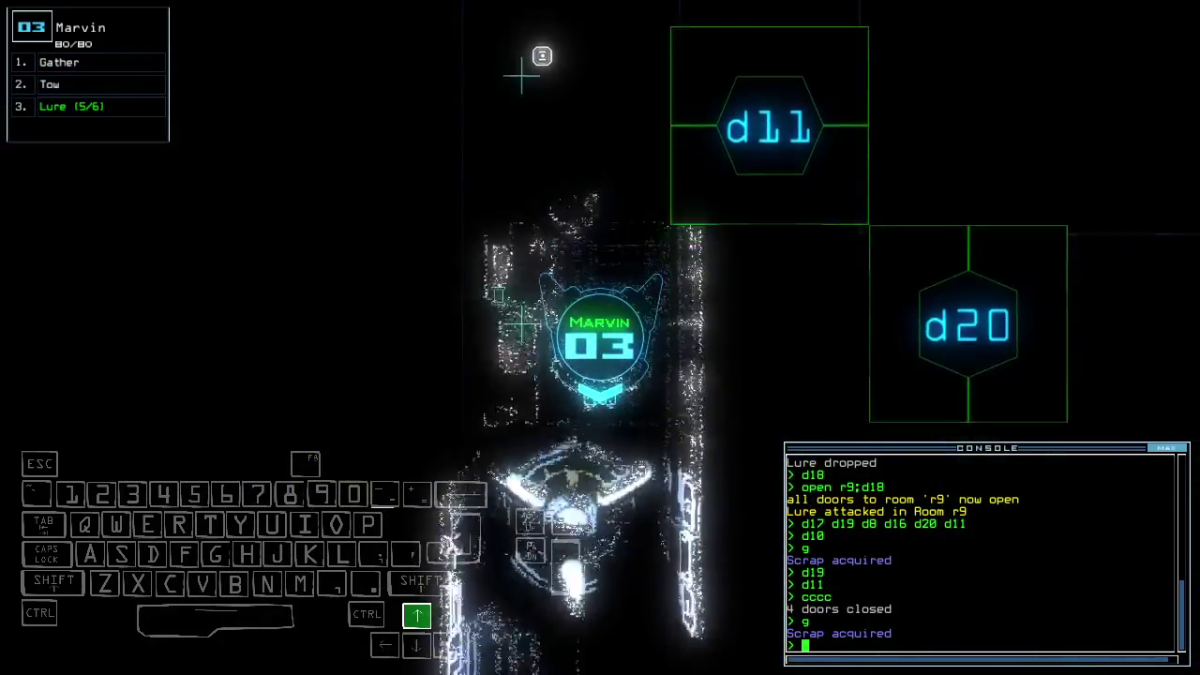
key(Escape)
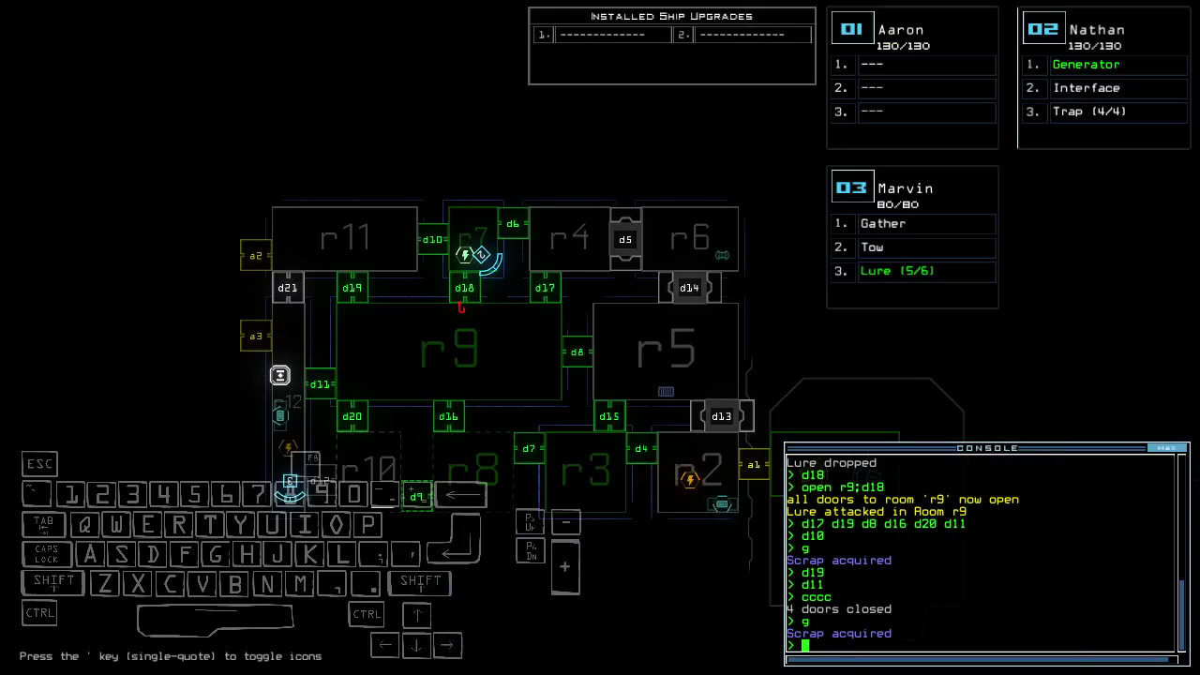
text(d10)
- Close door d10, drive Nathan toward airlock a2, and open all doors to room r1
key(Return)
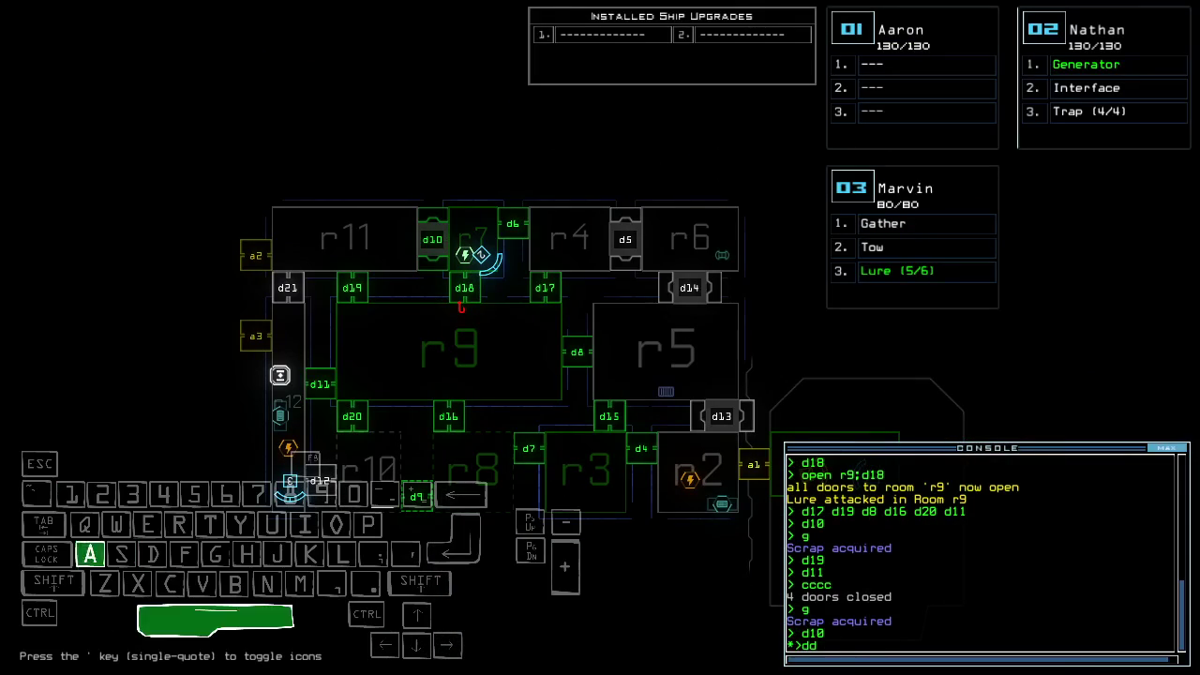
key(2)
key(Down)
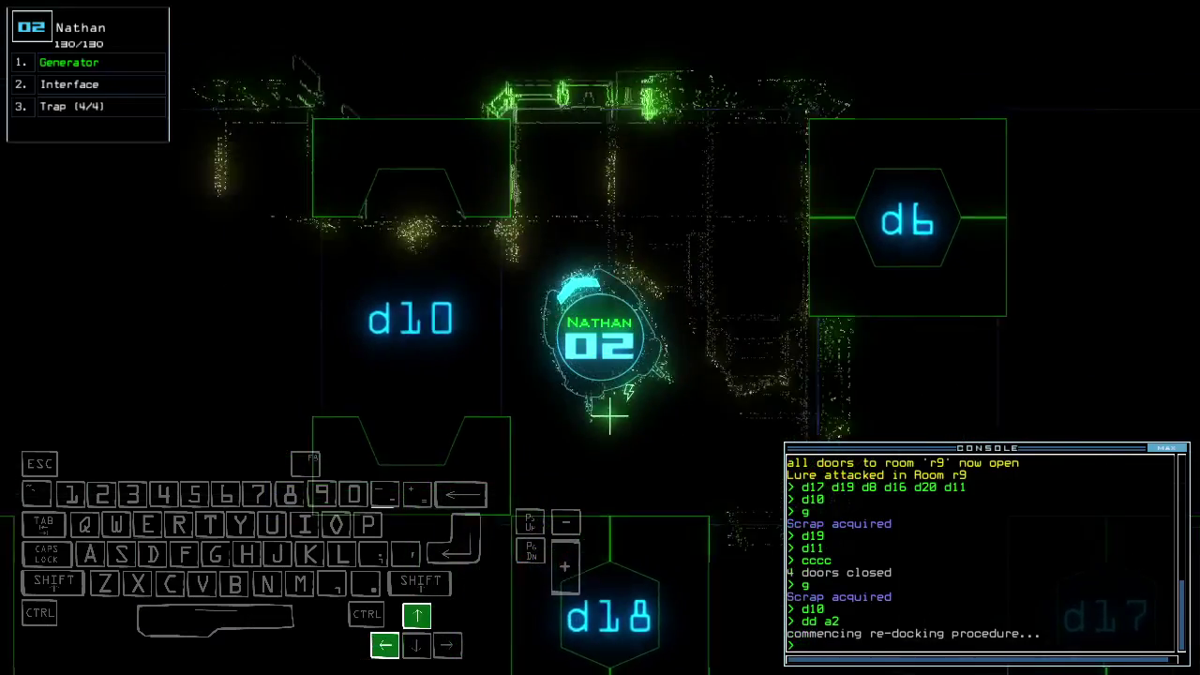
key(Up)
key(Up)
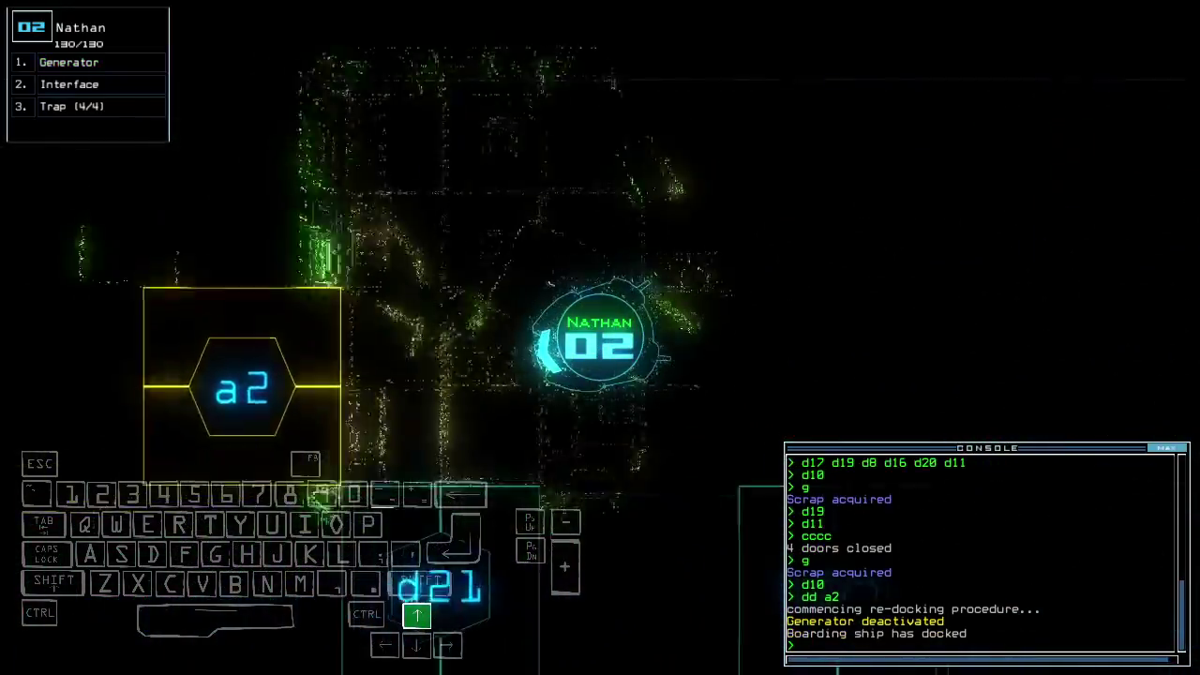
text(arr)
key(Return)
text(dd a3)
- Re-dock at airlock a3, reopen room r1's doors, and drive Nathan into the derelict
key(Return)
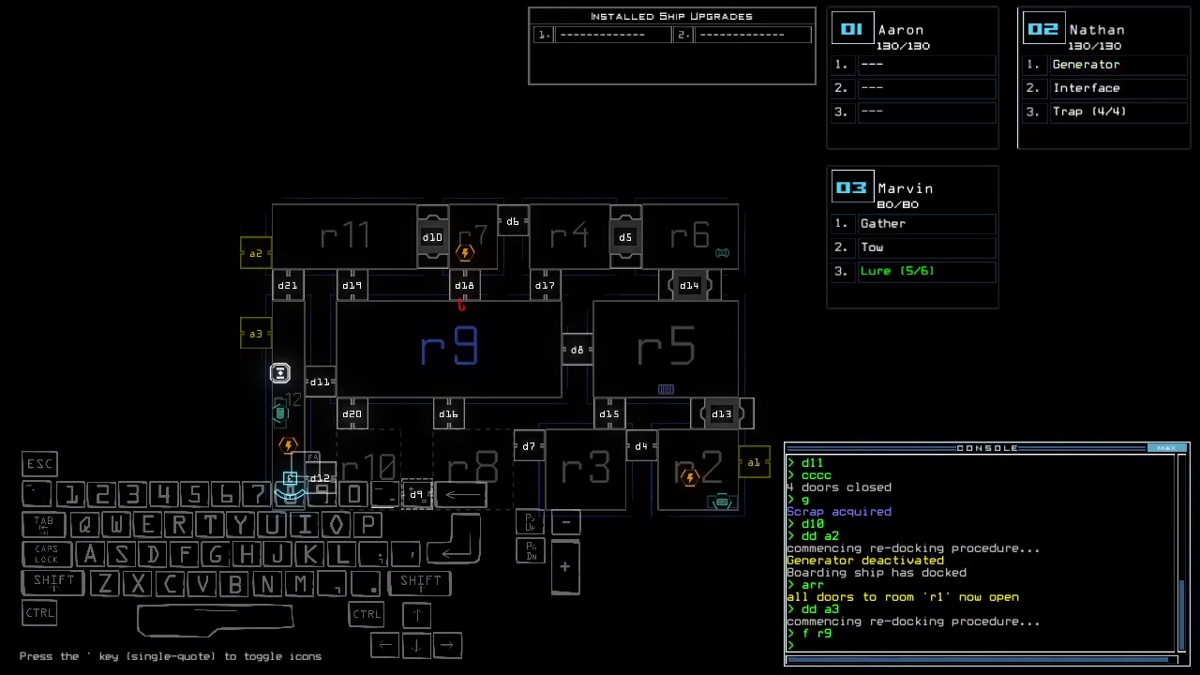
text(2)
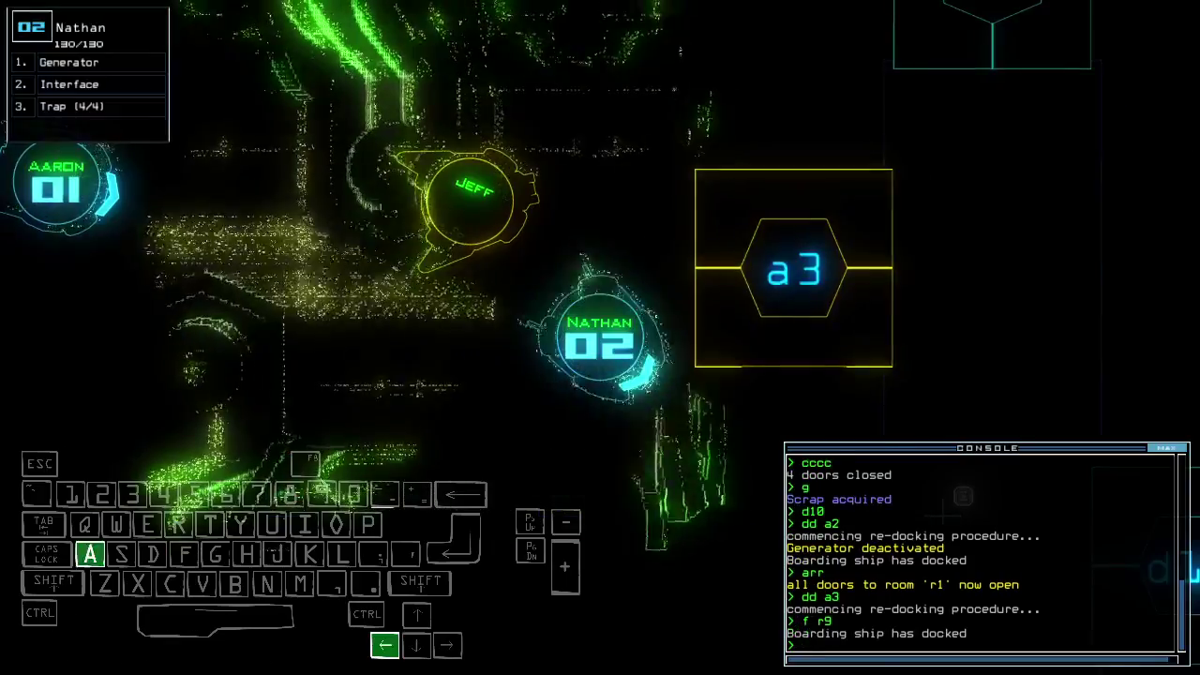
text(a)
key(Return)
text(rar)
key(Return)
text(arr)
key(Return)
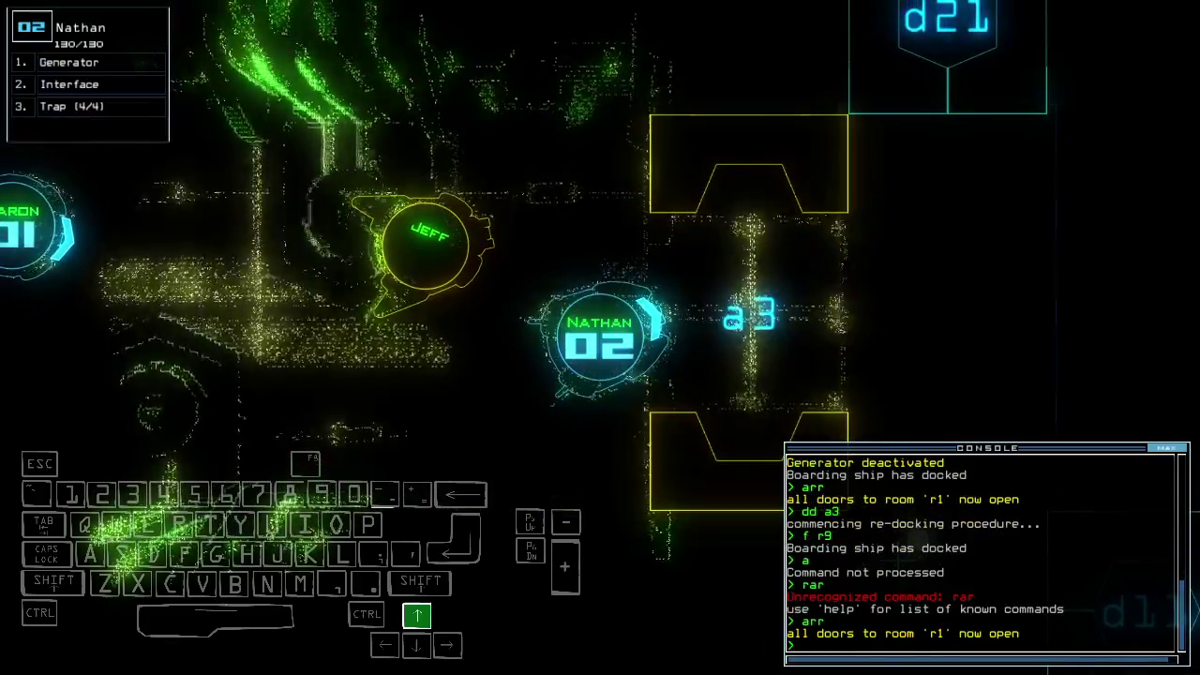
key(Right)
key(Up)
key(Up)
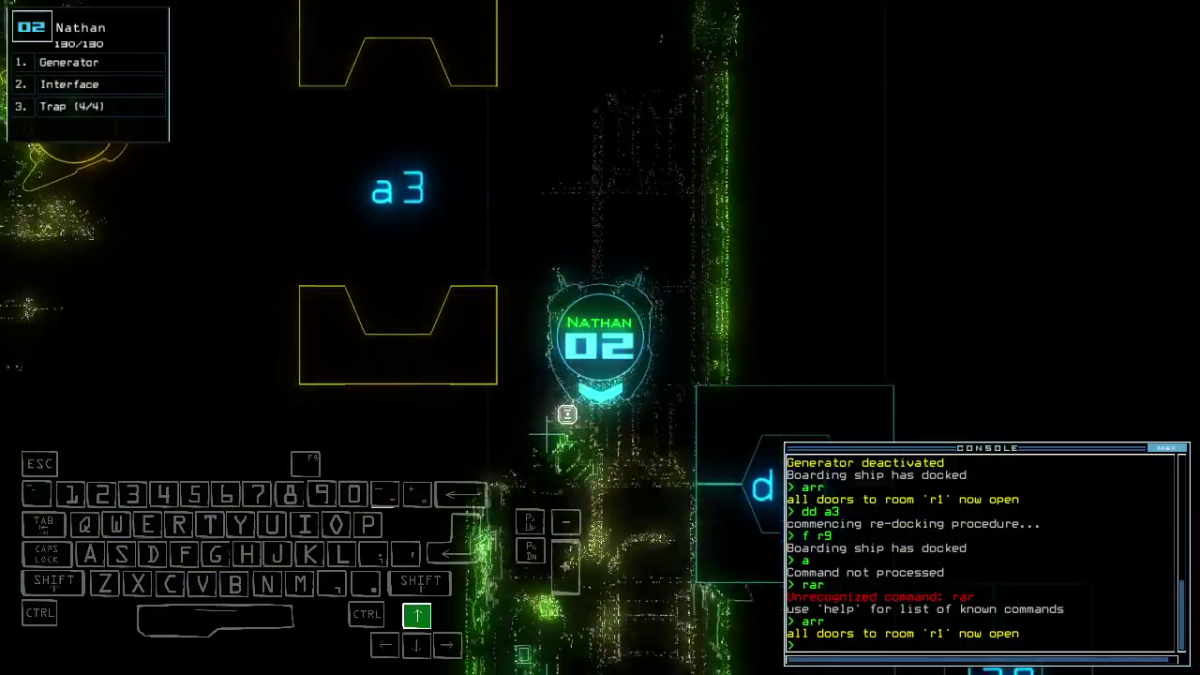
text(generator)
- Activate the generator with Nathan and have Marvin drop a lure
key(Return)
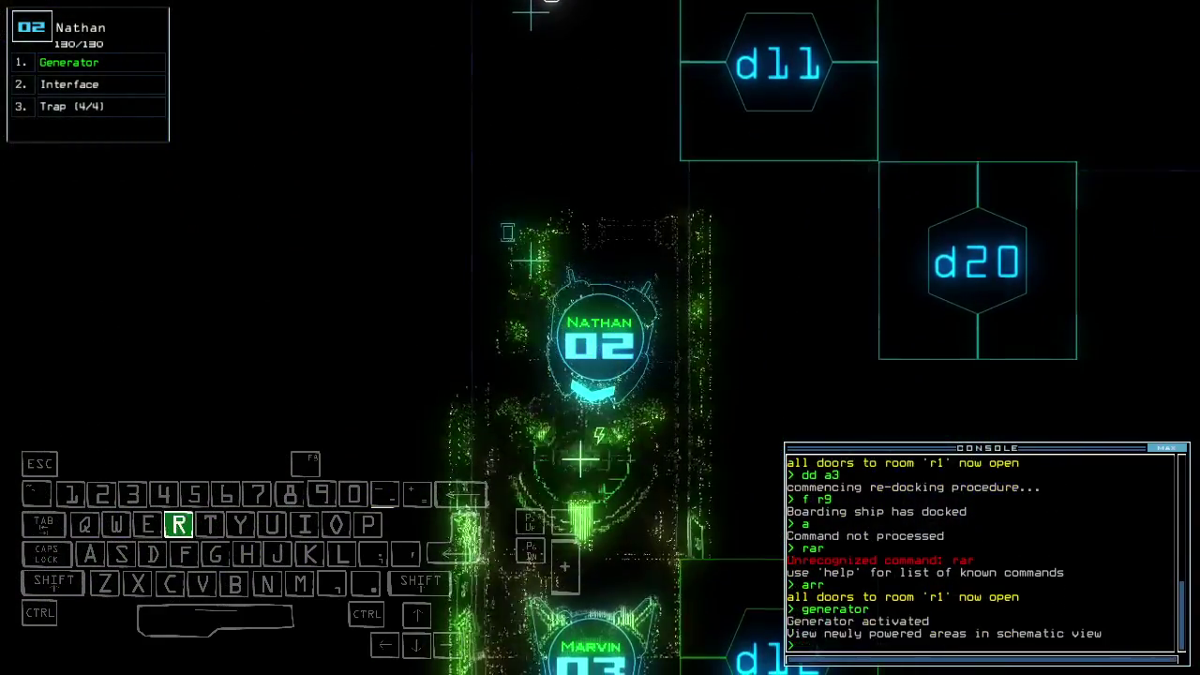
text(r)
key(Return)
text(v)
key(BackSpace)
text(3)
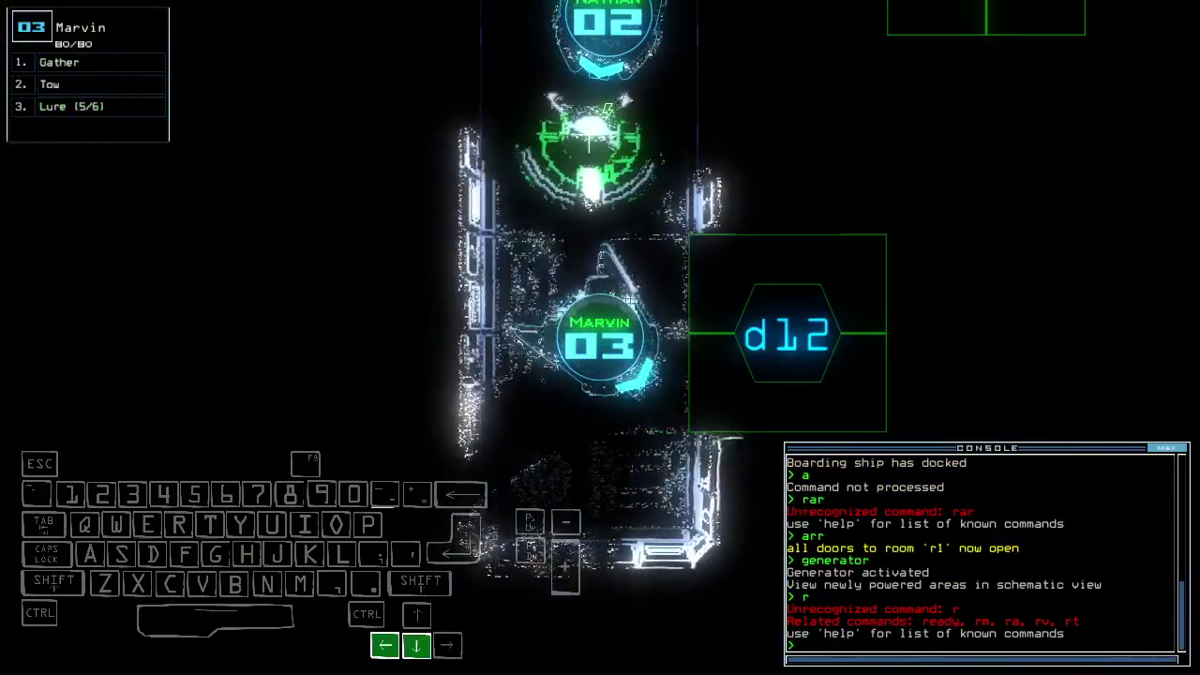
text(l)
key(Return)
- Open door d12 and drive Marvin through and past it
key(Down)
text(d12)
key(Return)
key(Up)
key(Right)
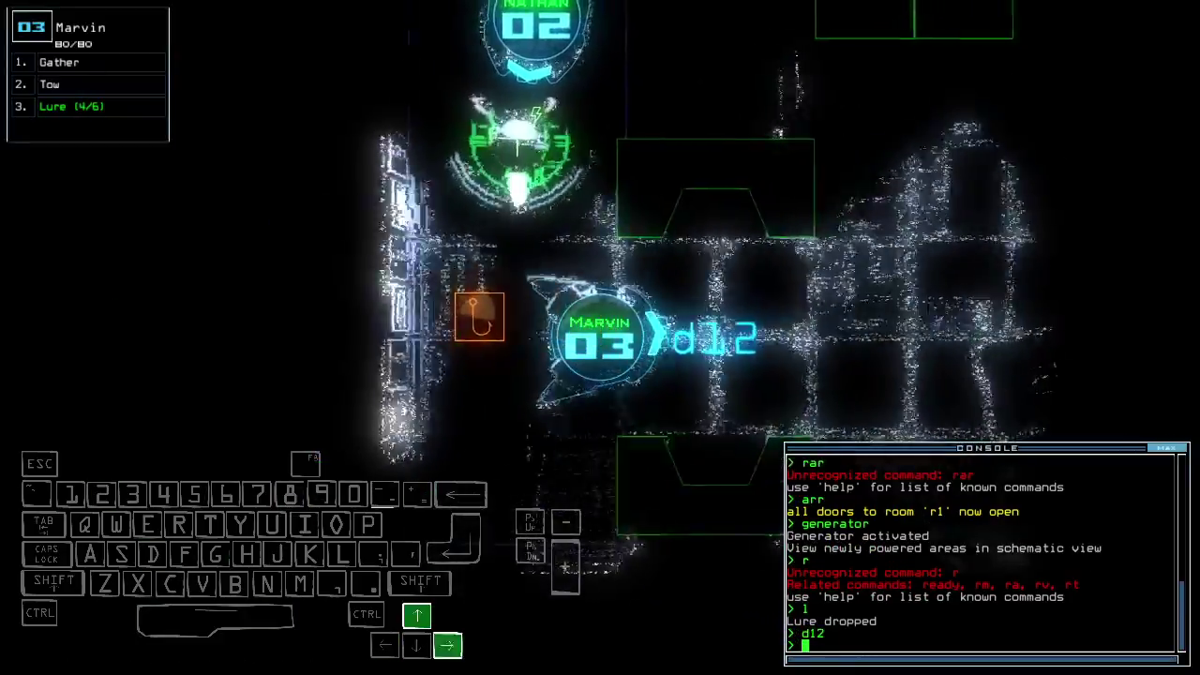
key(Right)
text(l)
key(Return)
- Drop a second lure, open door d9, and gather the scrap beyond with Marvin
key(Left)
text(d)
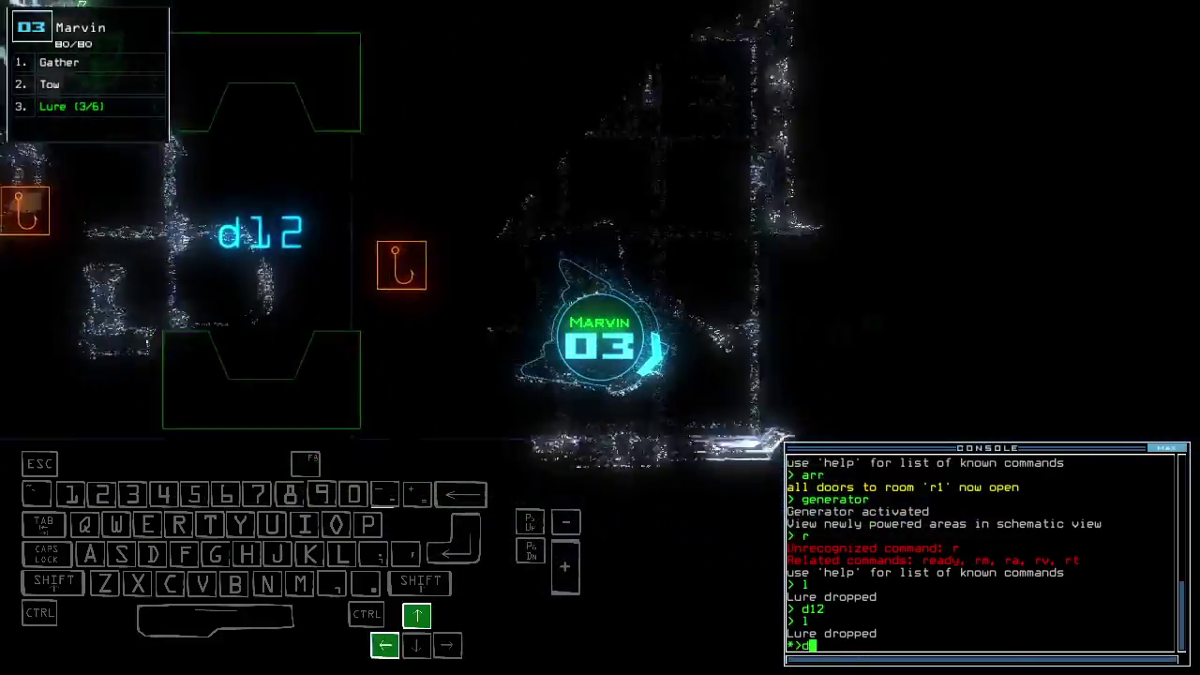
text(9)
key(Return)
key(Up)
key(Up)
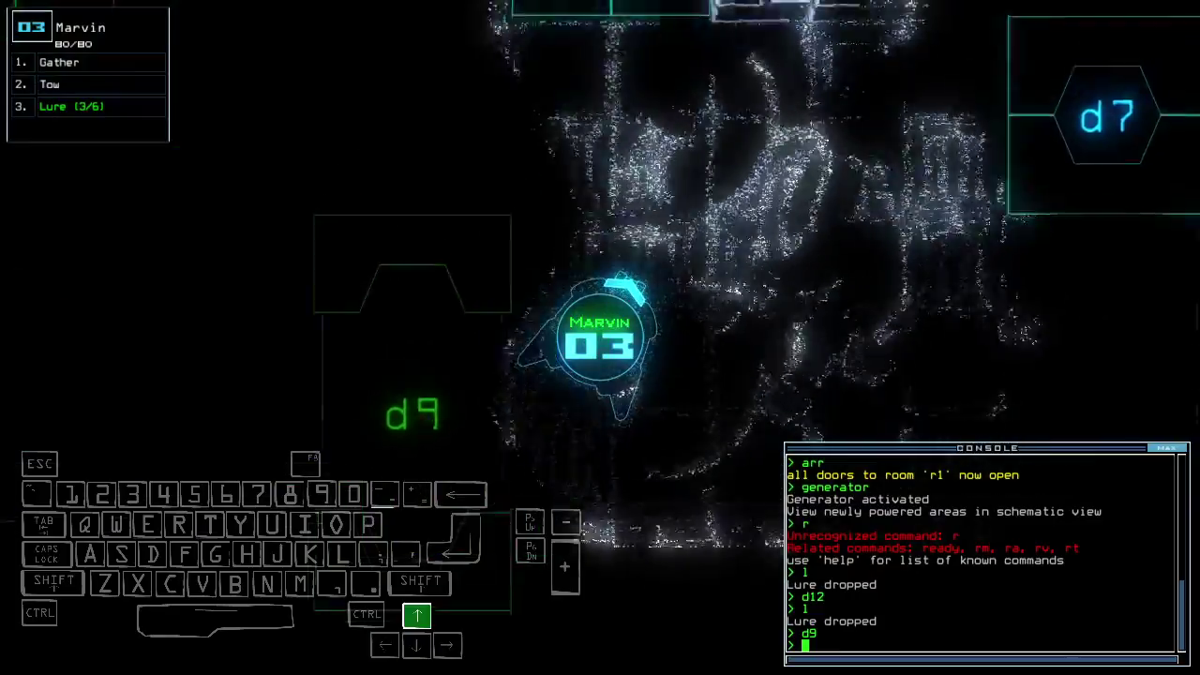
key(Up)
text(g)
key(Return)
- Drive Marvin back through the ship and pick up both dropped lures
key(Up)
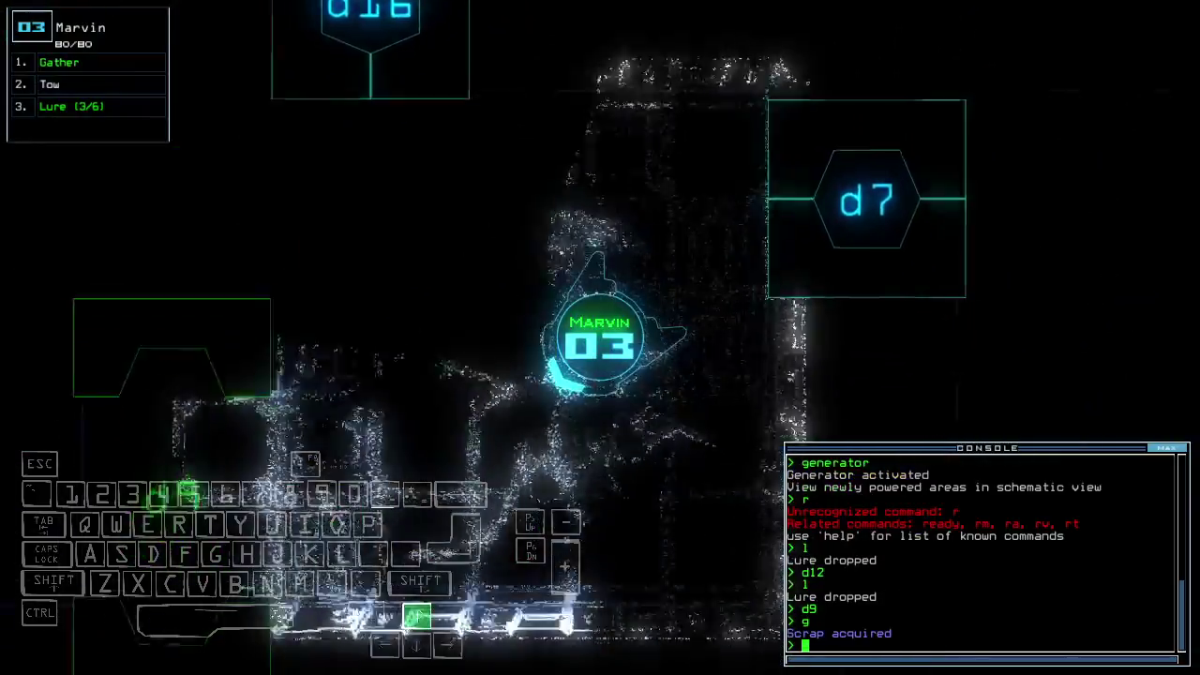
key(Up)
key(Up)
key(Up)
key(Up)
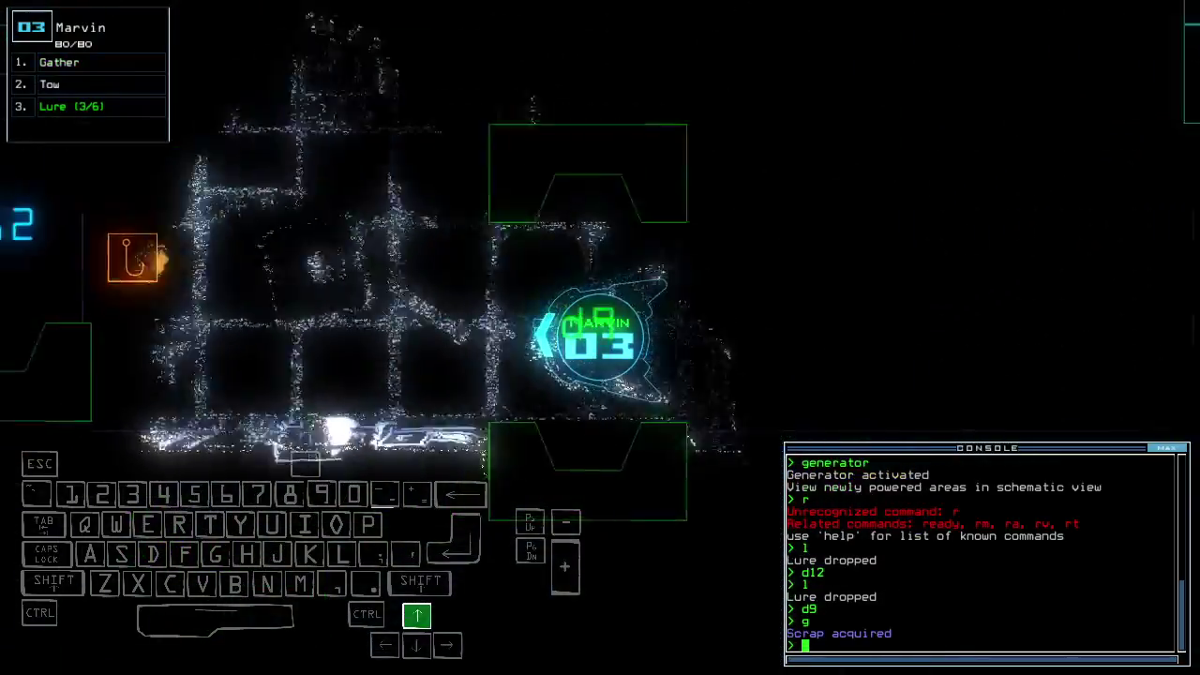
key(Up)
key(Up)
key(Up)
key(Left)
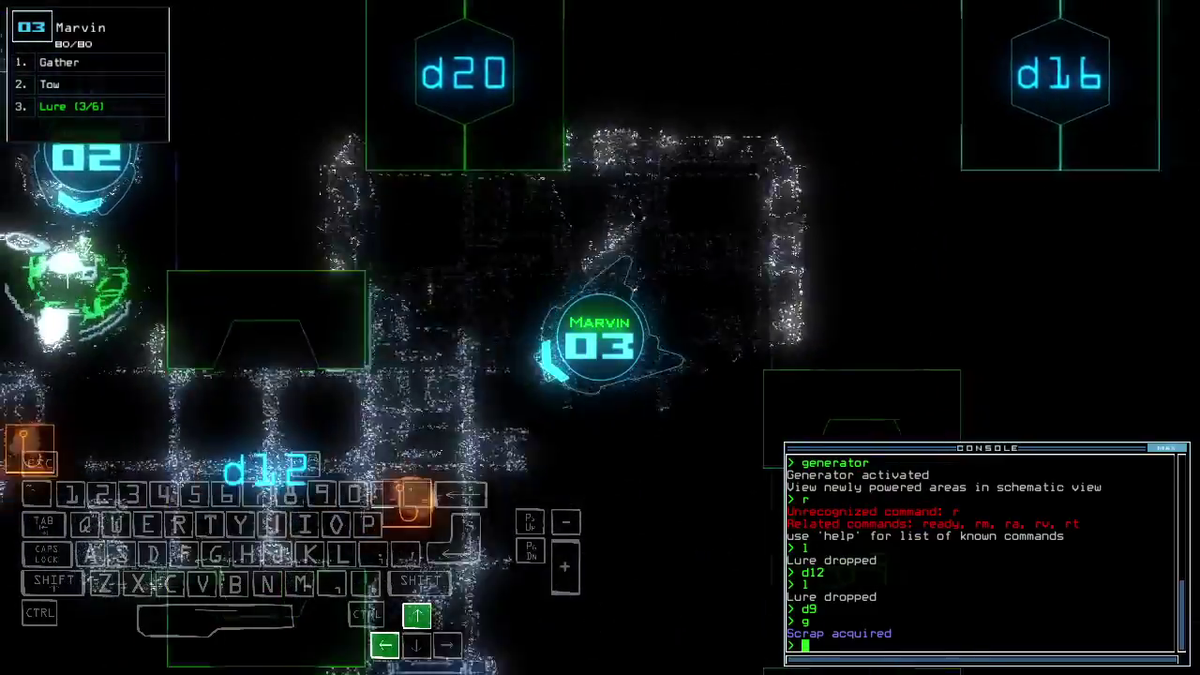
key(Left)
text(pickup)
key(Return)
key(Up)
key(Return)
key(Up)
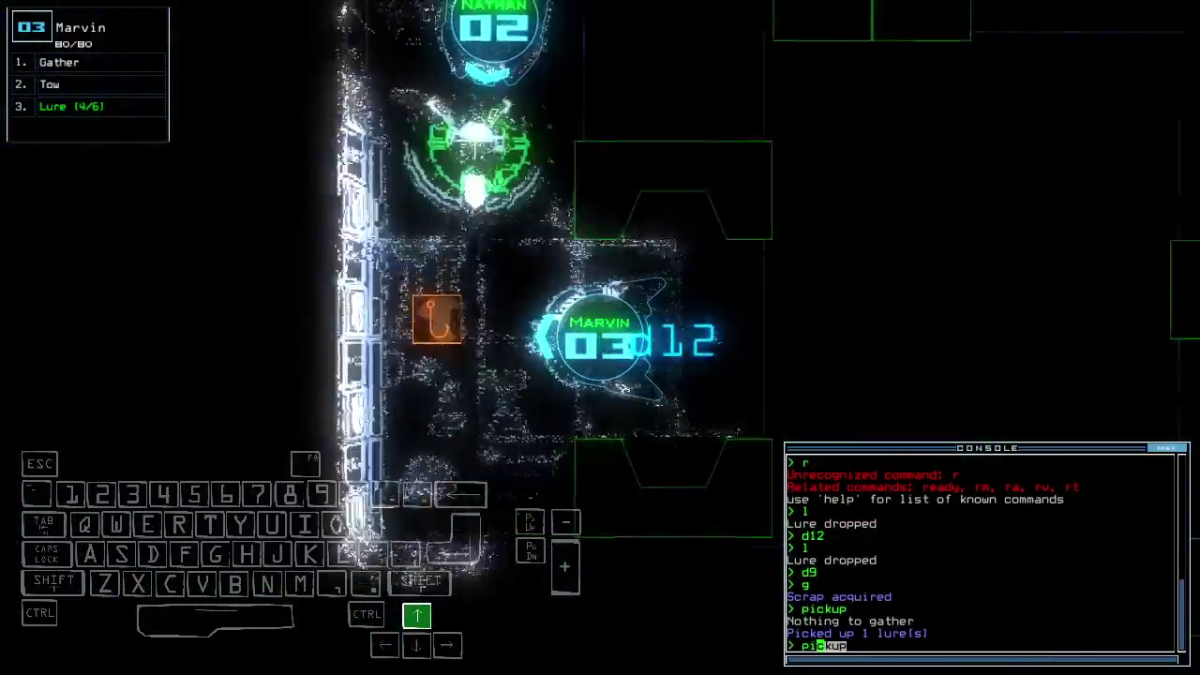
key(Return)
- Open room r1's doors, send Nathan back, and drive Marvin into the boarding ship
key(Right)
text(rr)
key(Return)
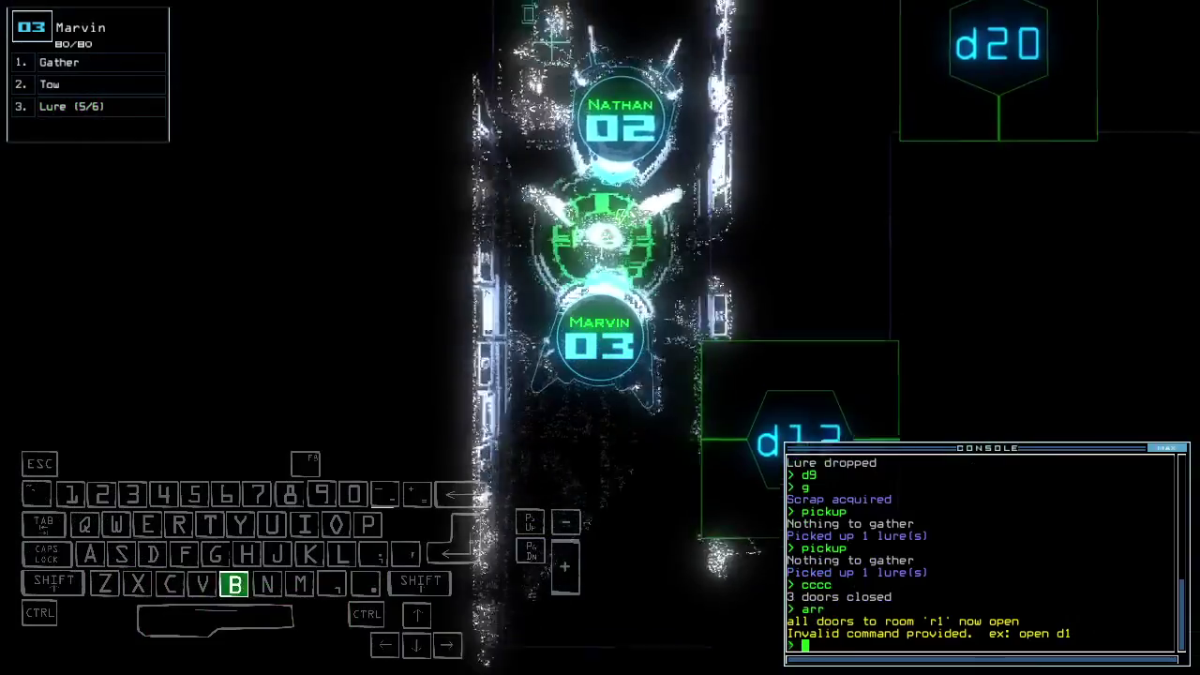
text(back 2)
key(Return)
key(Left)
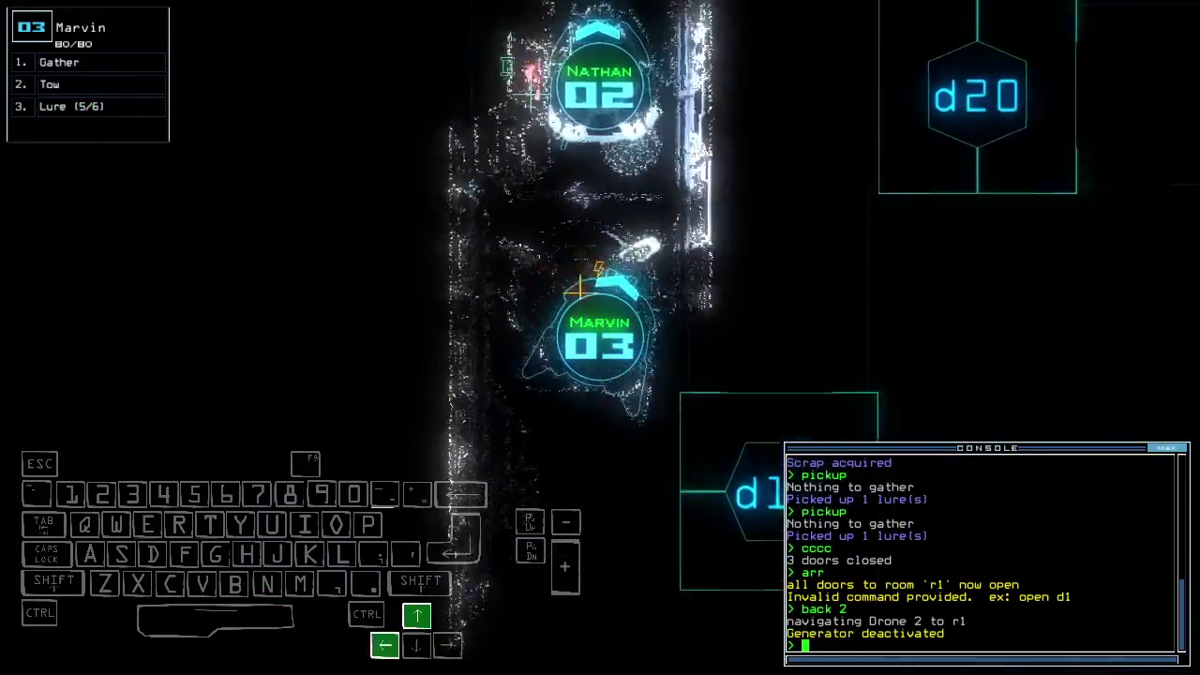
key(Up)
key(Up)
key(Up)
key(Up)
key(Up)
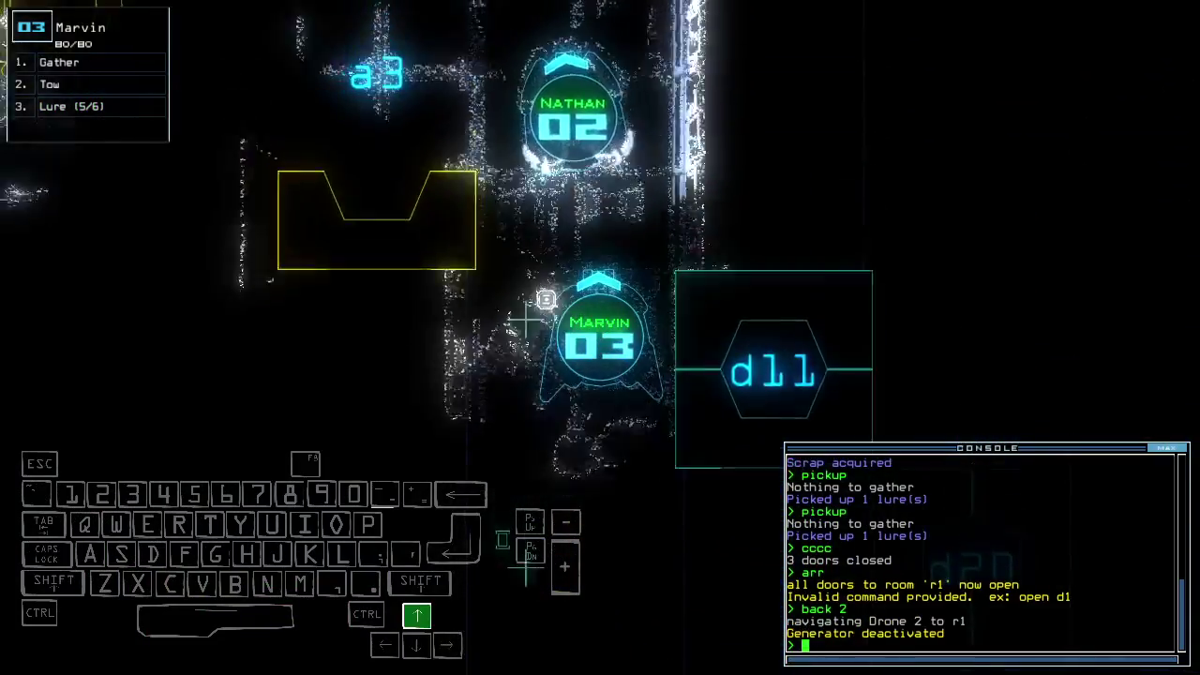
key(Left)
key(Up)
key(Left)
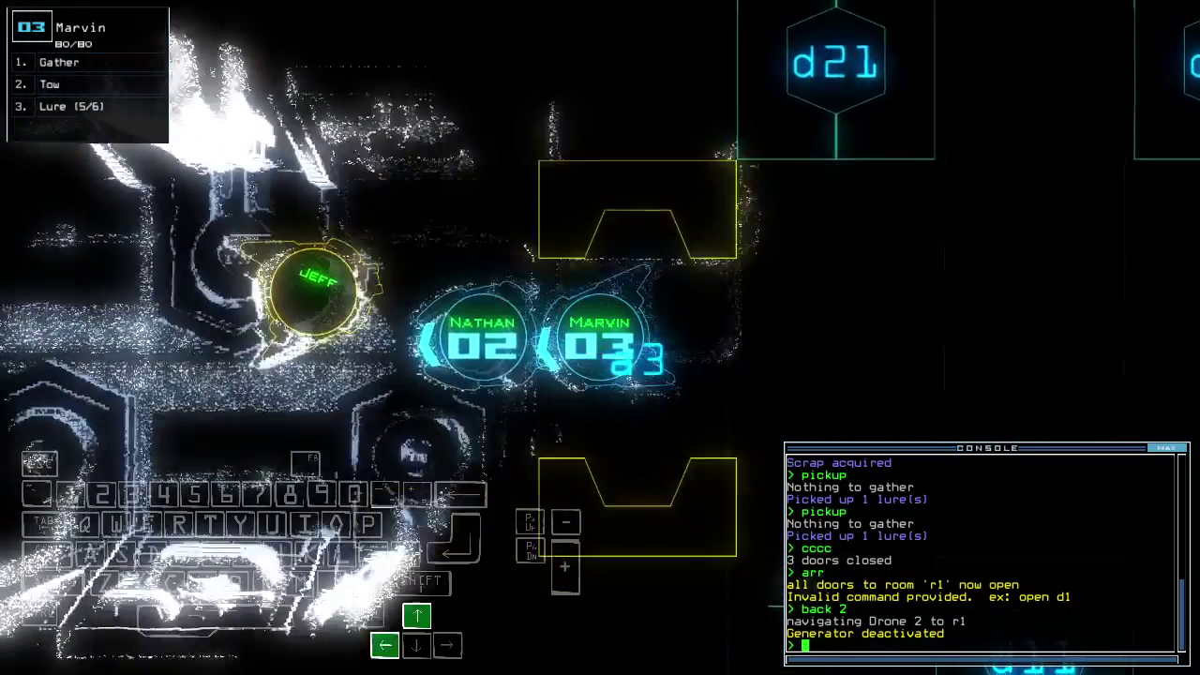
text(ra)
- Close room r1's doors, leave the derelict, and view the 855-point leaderboard
key(Return)
key(space)
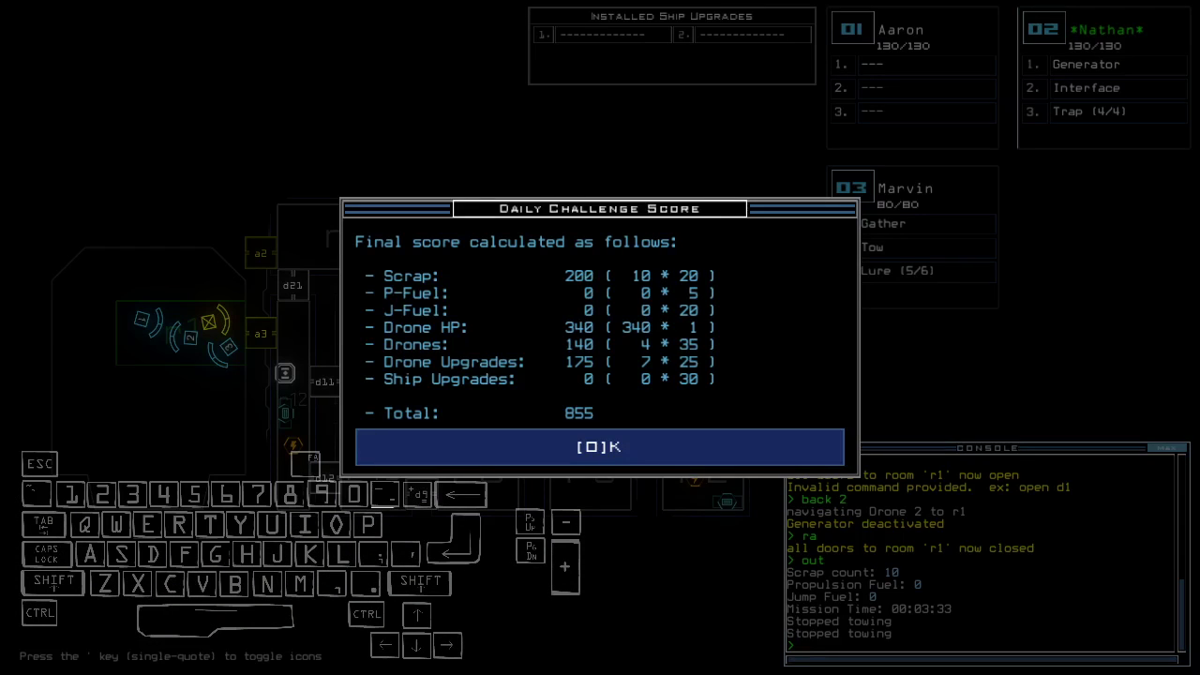
key(o)
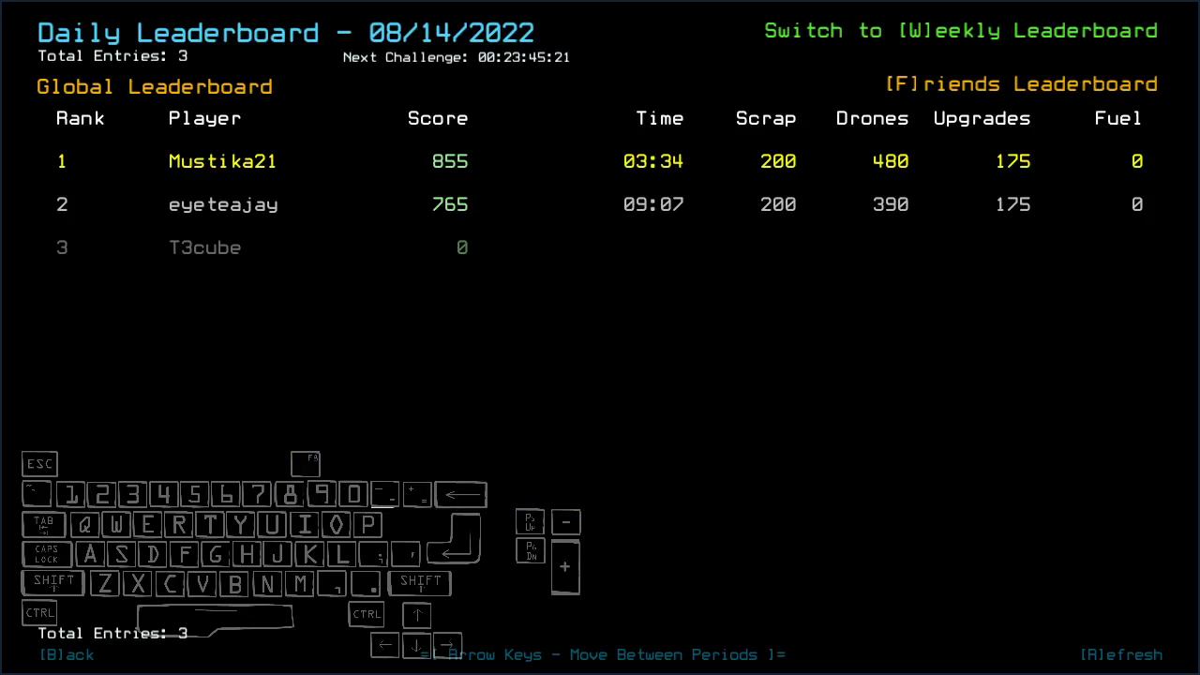